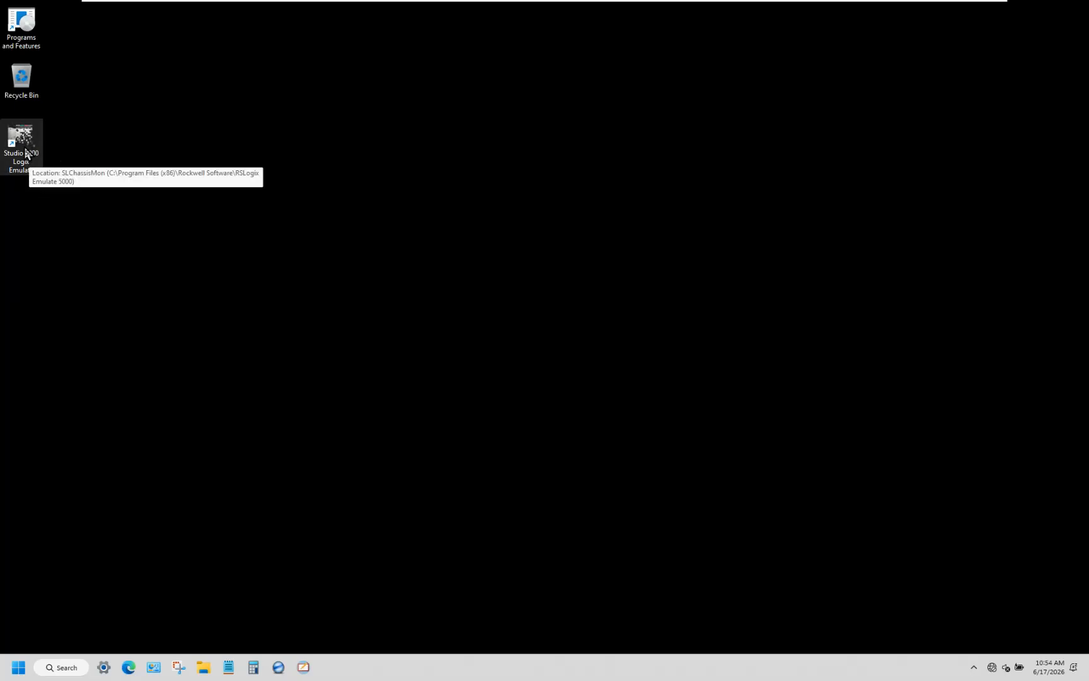
# Launch Studio 5000 Logix Emulate with permission to make changes and choose an Emulate 5570 Controller for slot 2
pyautogui.doubleClick(25, 152)
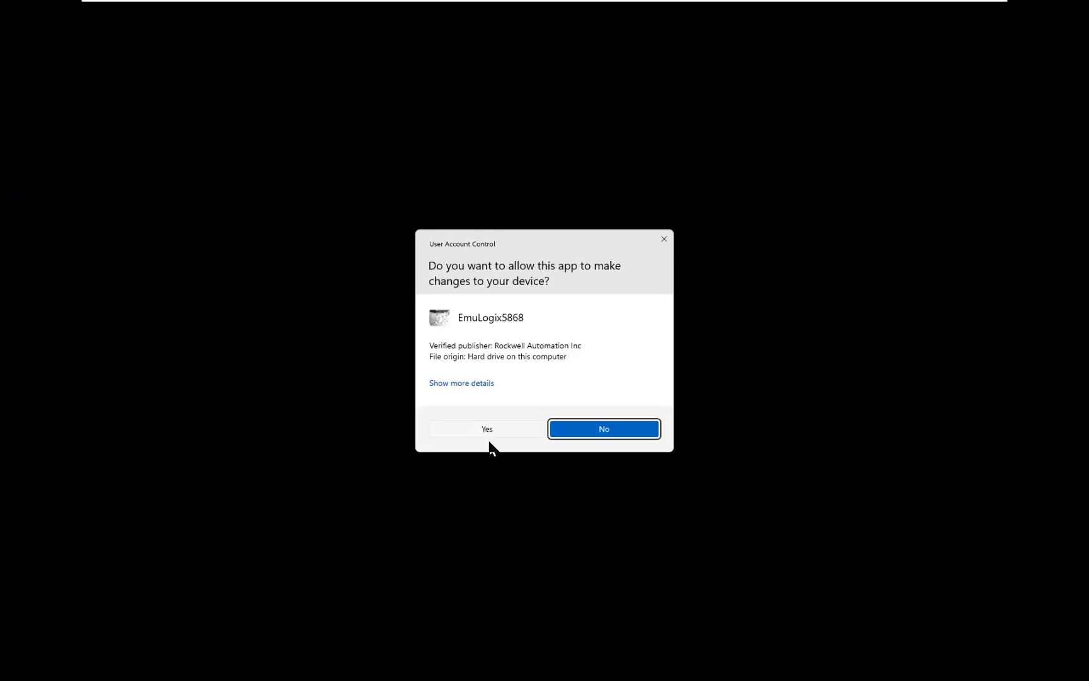
pyautogui.click(512, 433)
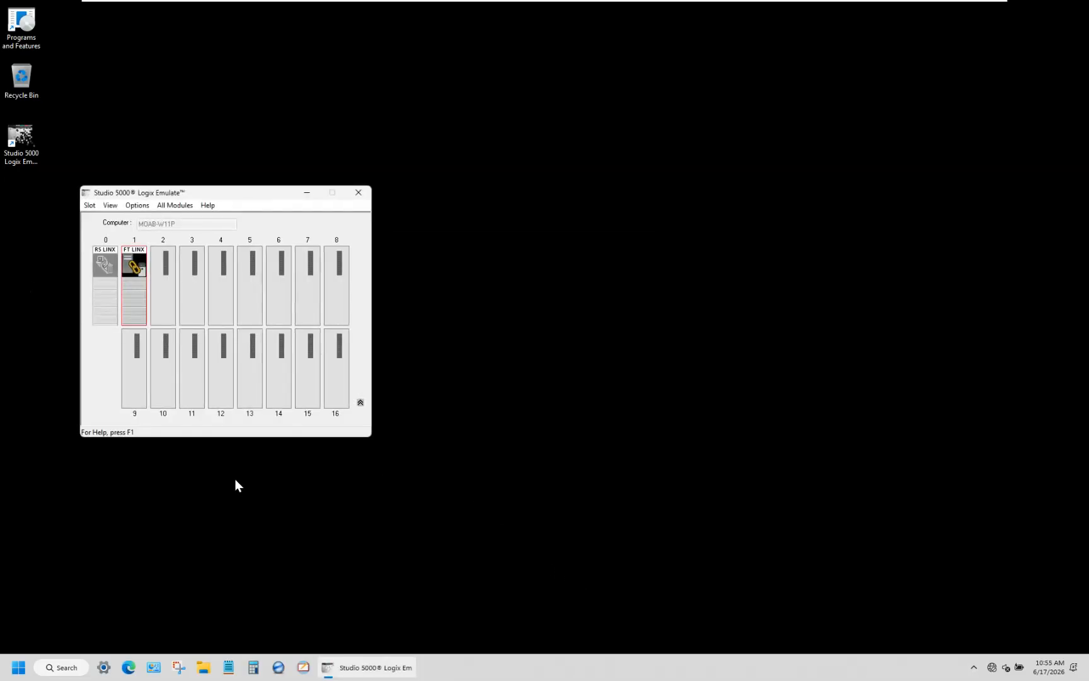
pyautogui.rightClick(163, 278)
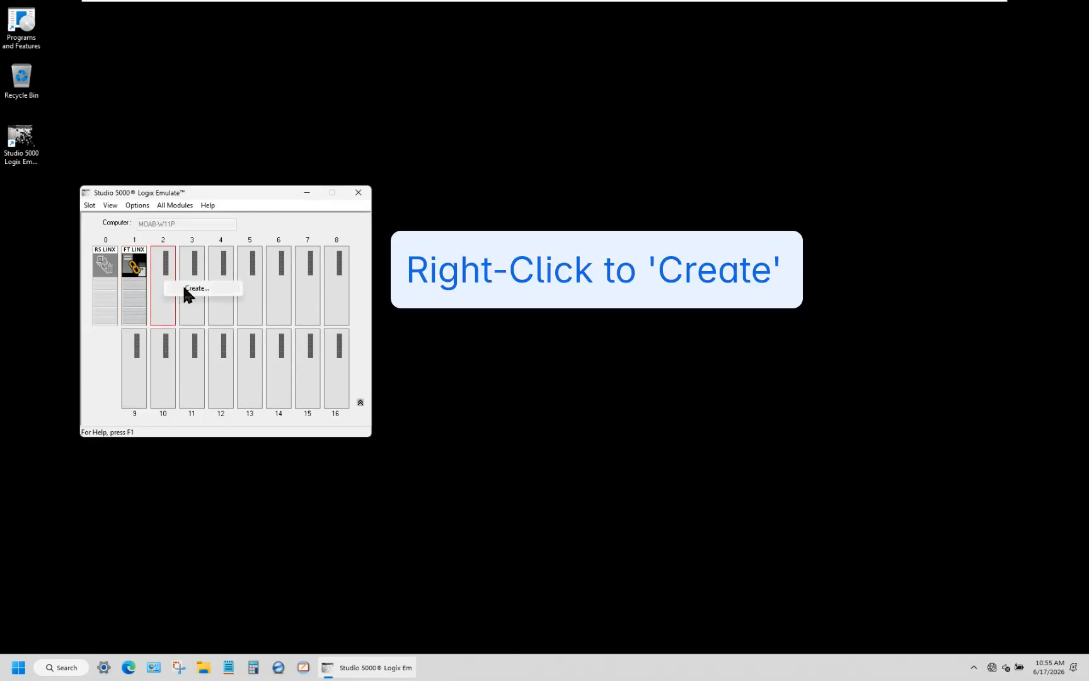
pyautogui.click(185, 288)
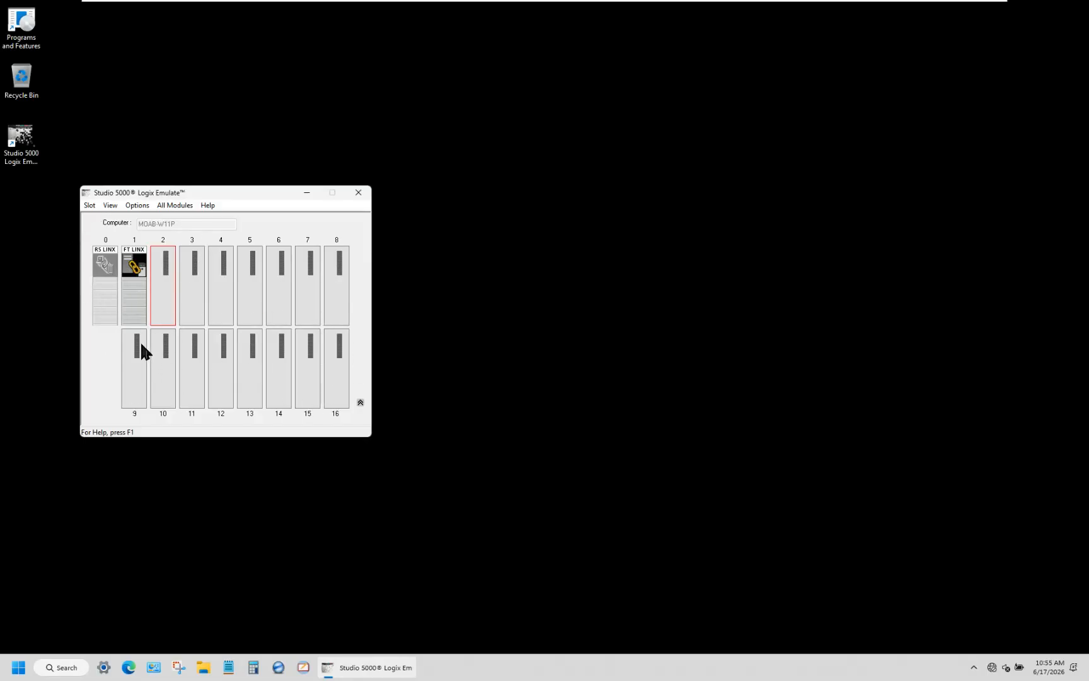
pyautogui.doubleClick(170, 243)
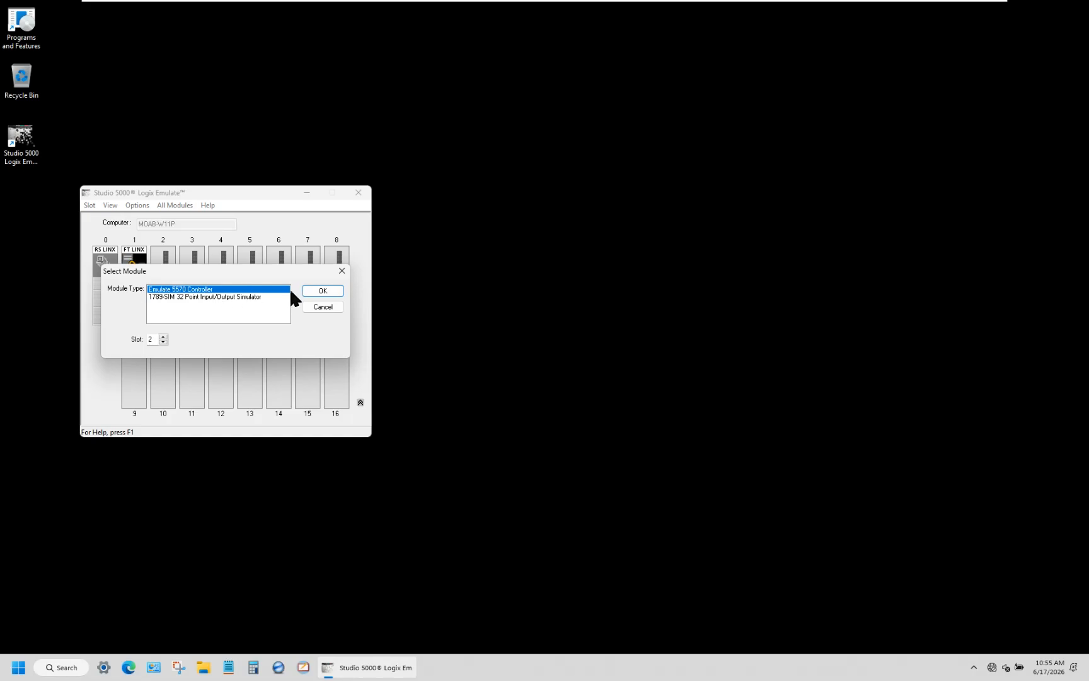
pyautogui.click(322, 293)
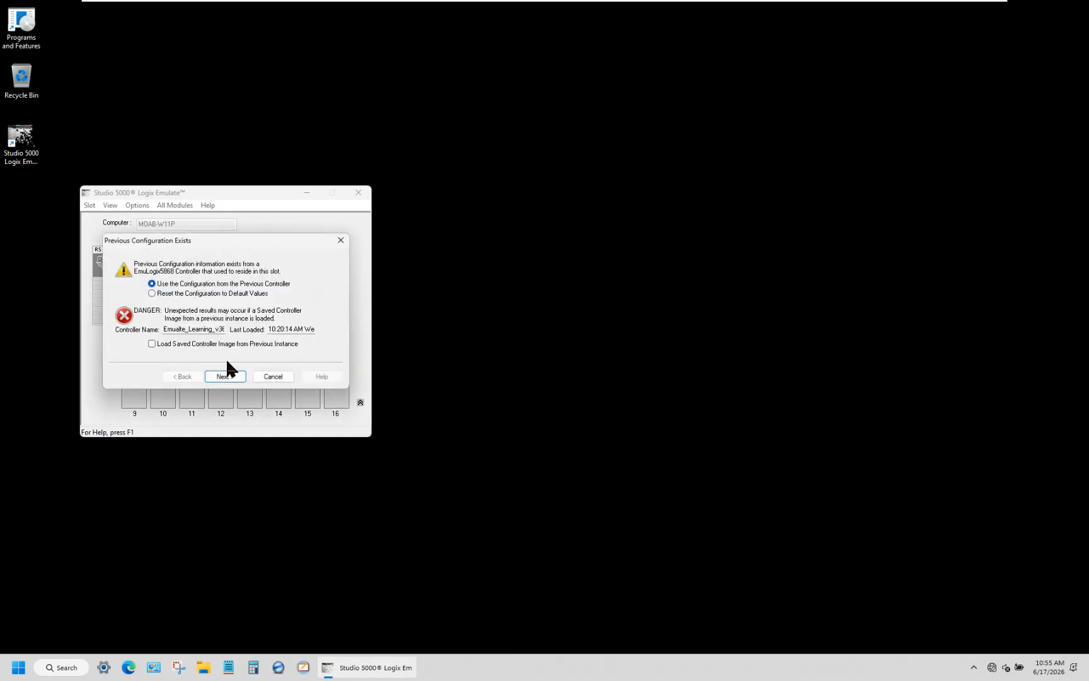
# Reset the controller's configuration to default values, select version 36, and finish creating the module with the remaining default settings
pyautogui.click(153, 293)
pyautogui.click(225, 376)
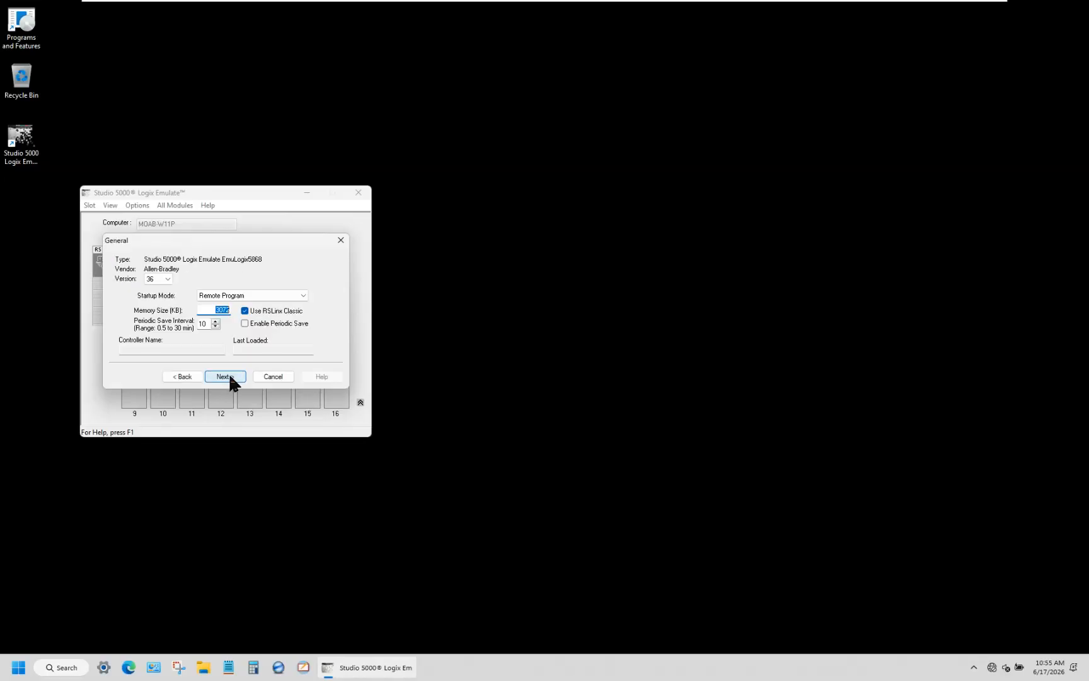
pyautogui.click(163, 279)
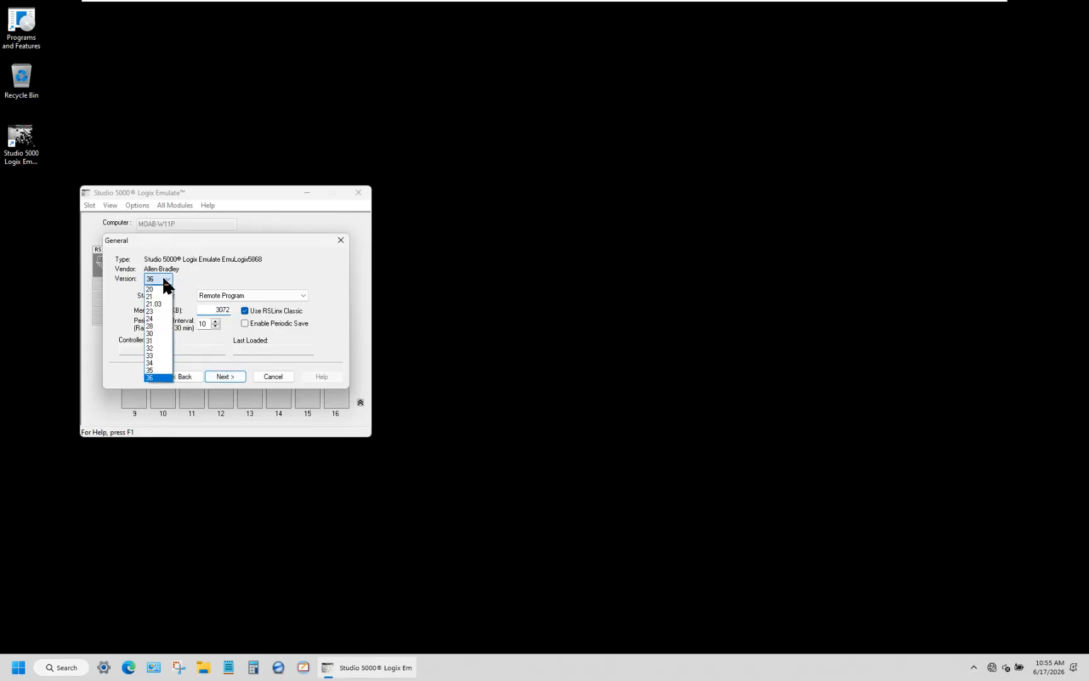
pyautogui.click(166, 378)
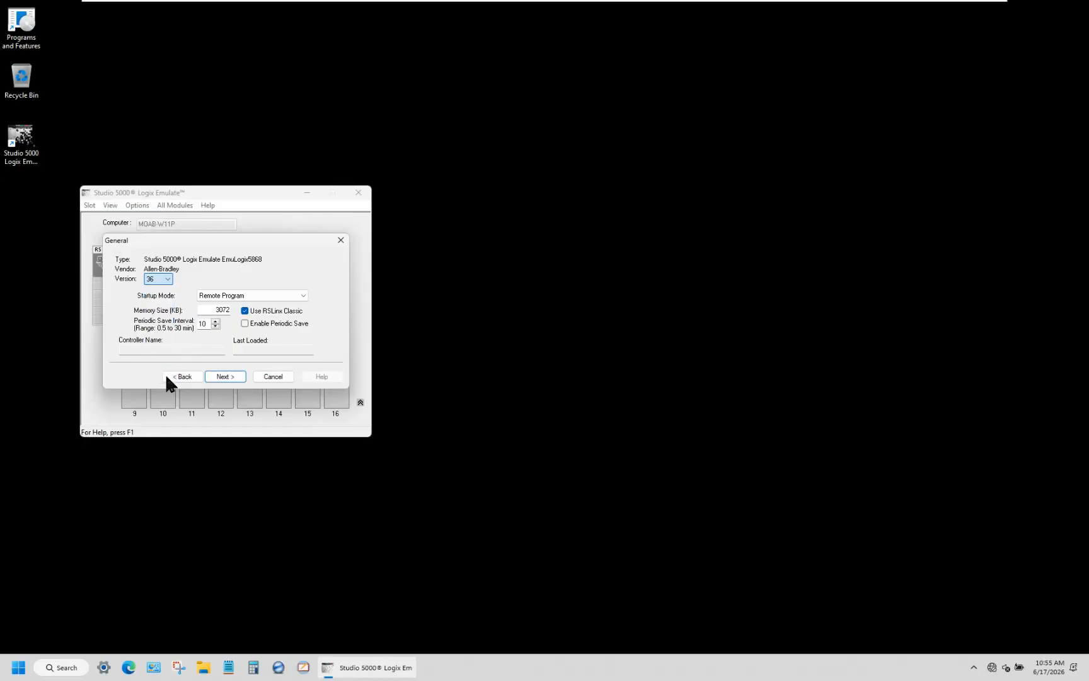
pyautogui.click(168, 279)
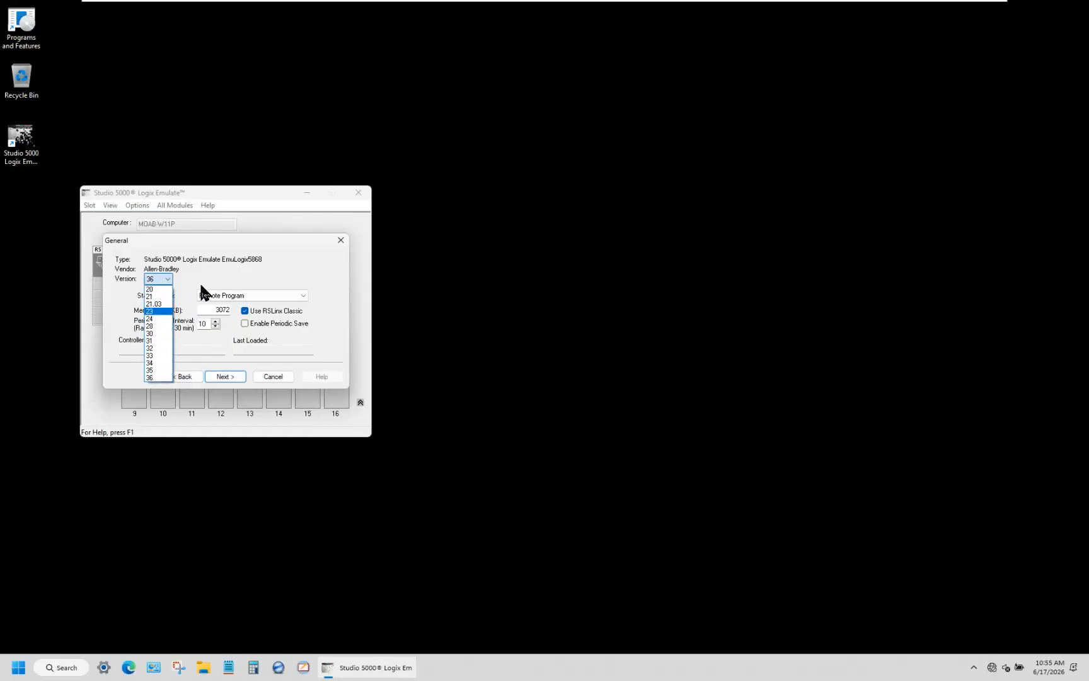
pyautogui.click(220, 267)
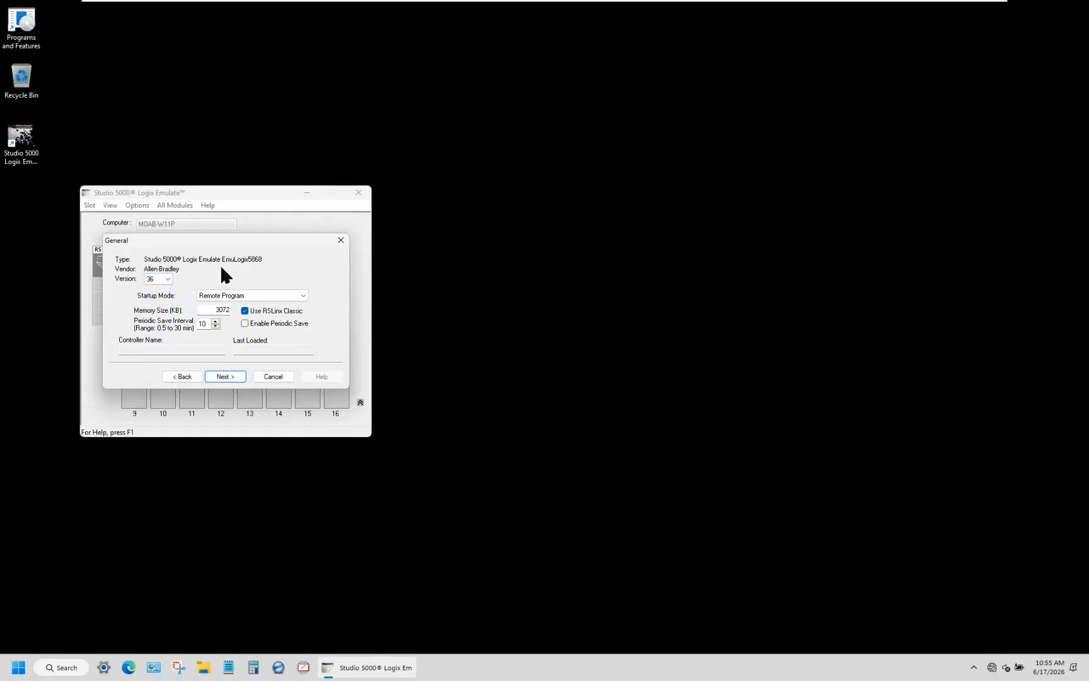
pyautogui.click(225, 375)
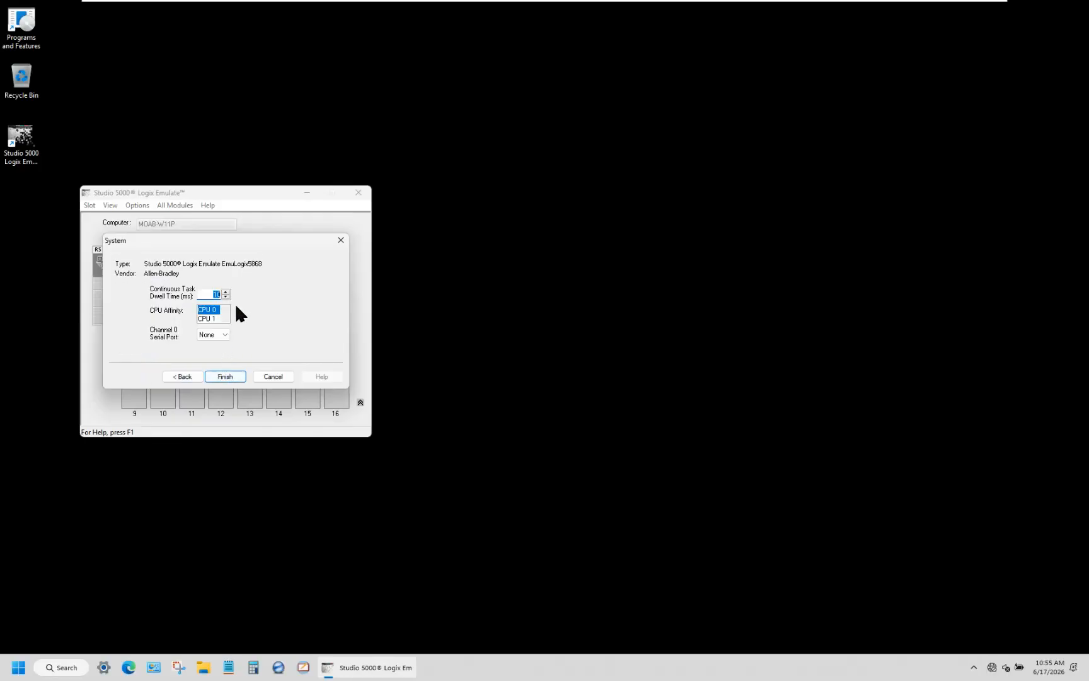
pyautogui.click(223, 375)
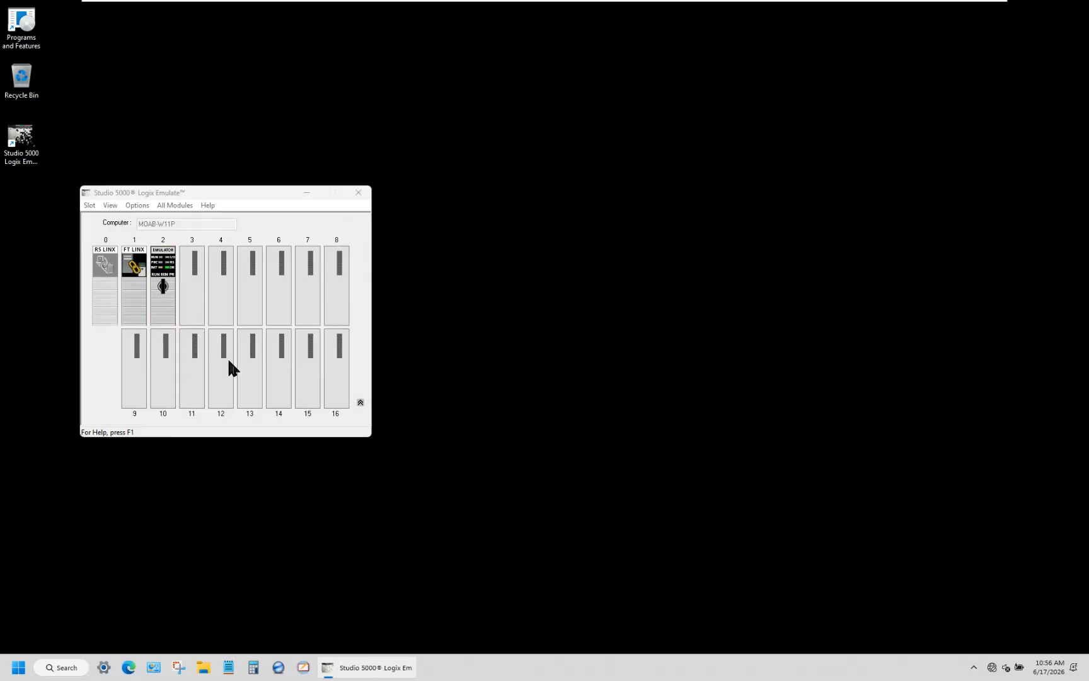
# Open Studio 5000 and start a new Logix project using the Emulate 5570 controller type
pyautogui.click(278, 667)
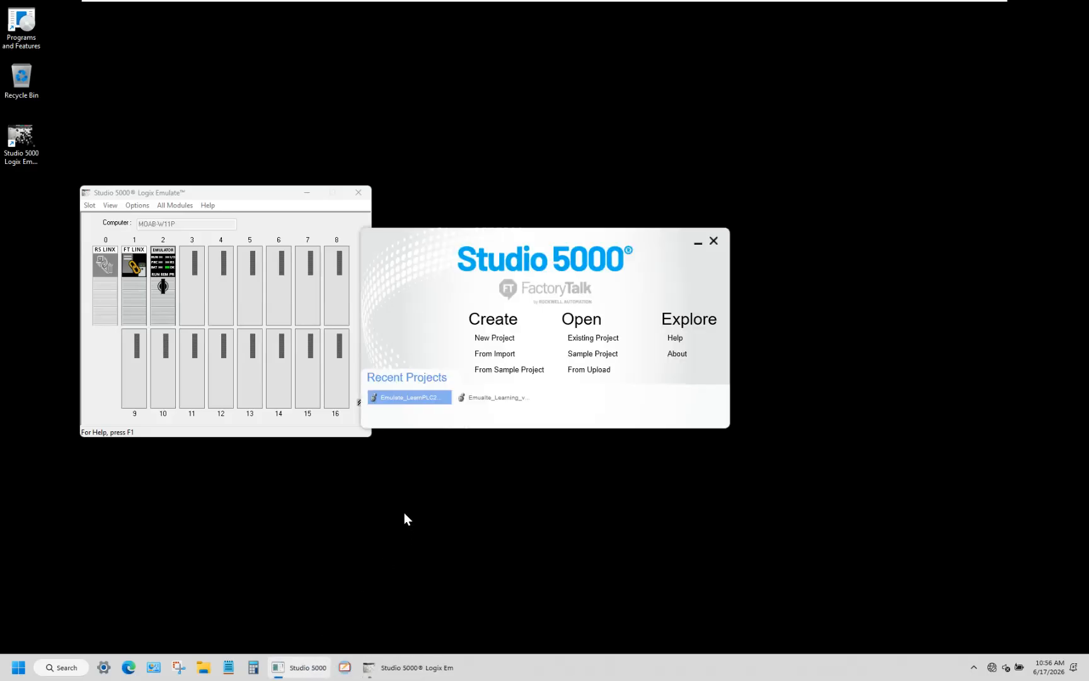
pyautogui.click(494, 339)
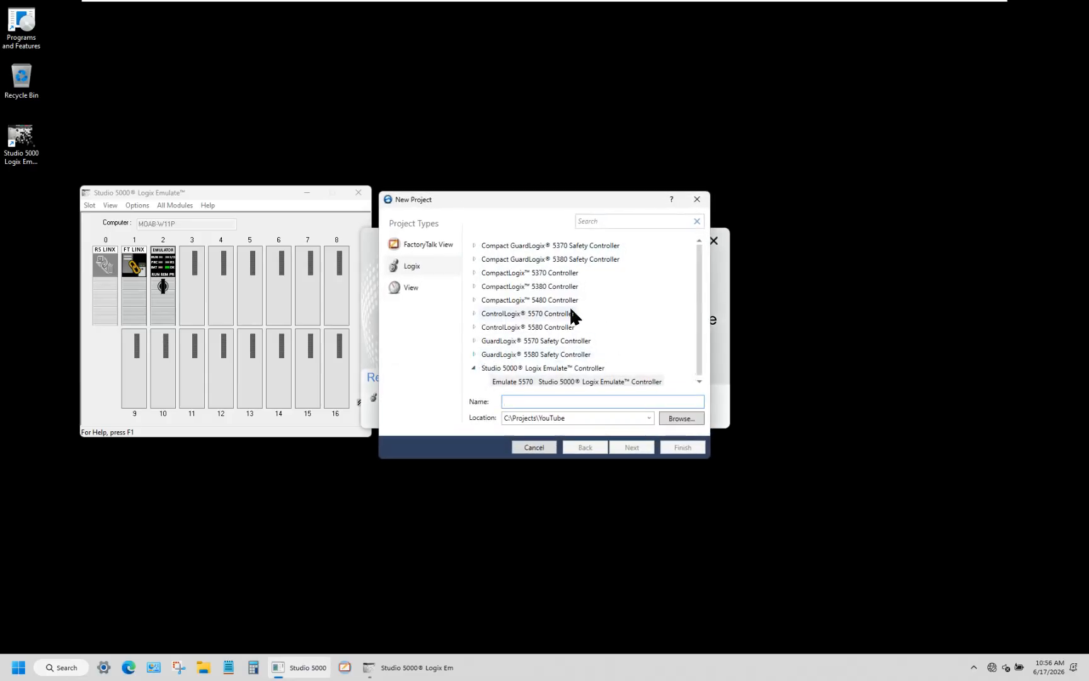
pyautogui.scroll(-1, 572, 313)
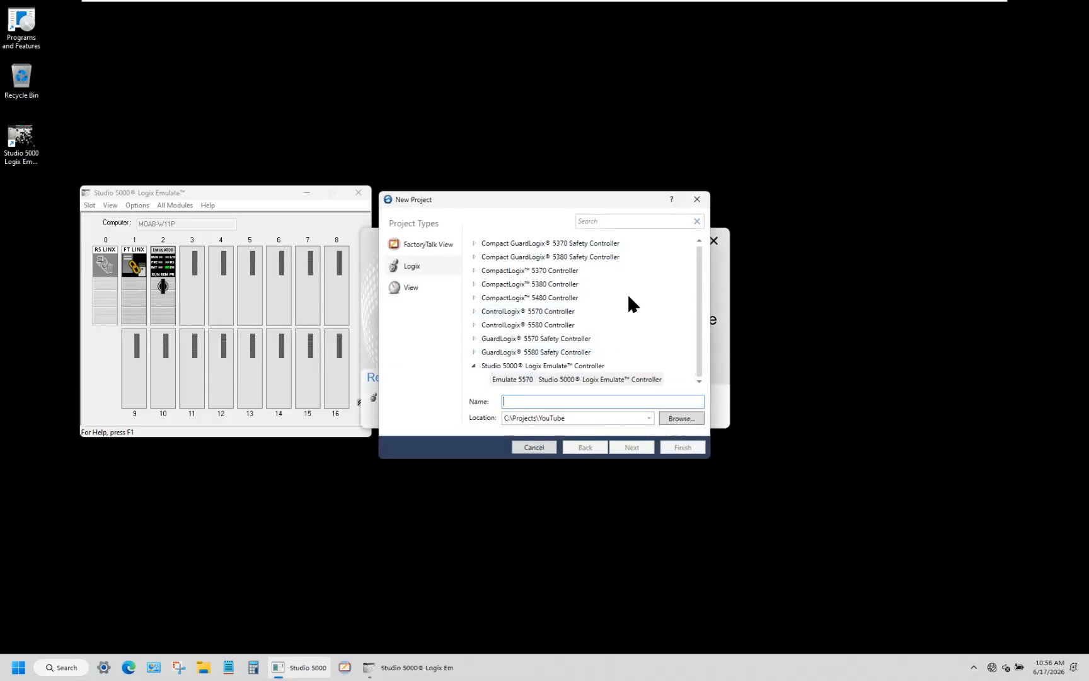
pyautogui.click(532, 381)
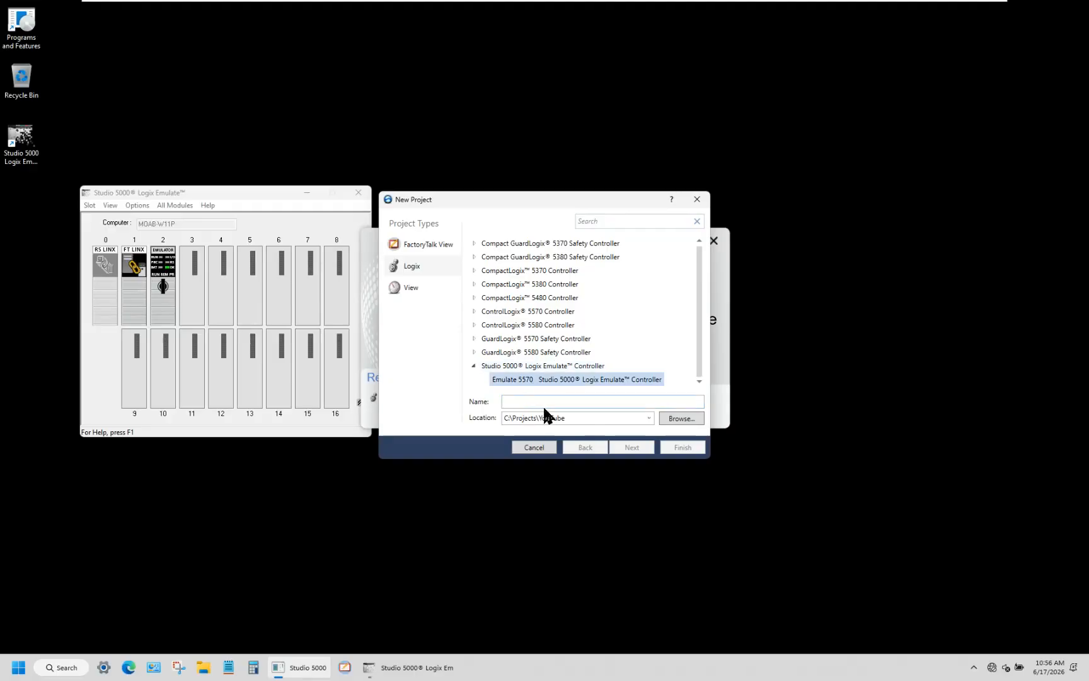
# Name the project Emulate_Learning_v36, set its location to C:\Projects\YouTube, and continue to the controller settings
pyautogui.click(538, 401)
pyautogui.write('Emulate')
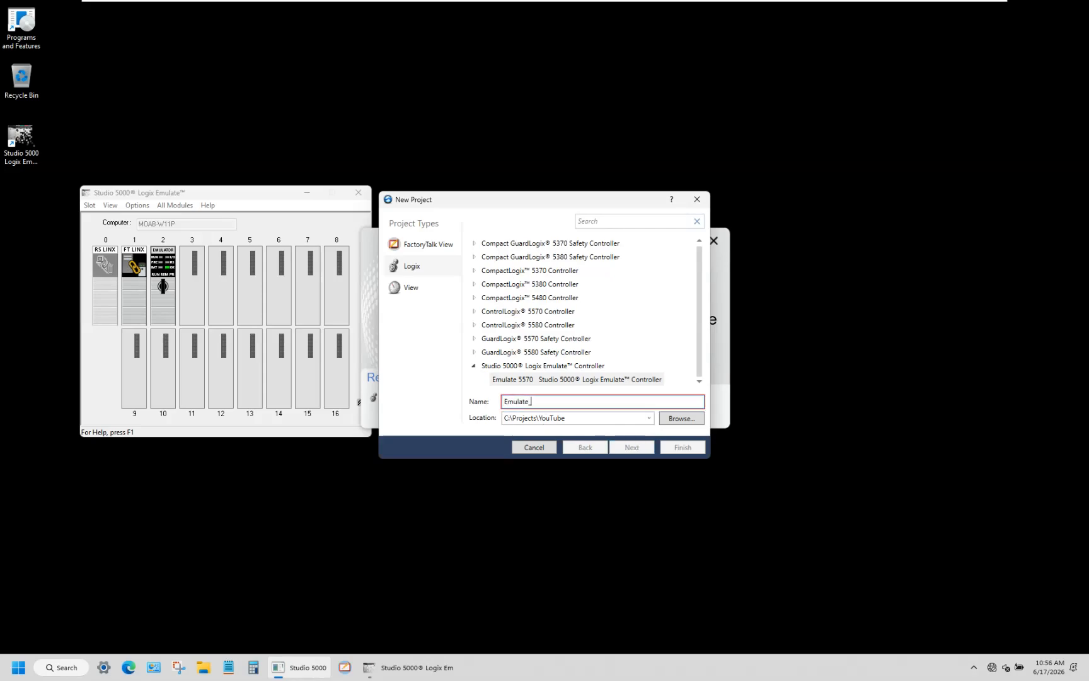
pyautogui.write('_Learning')
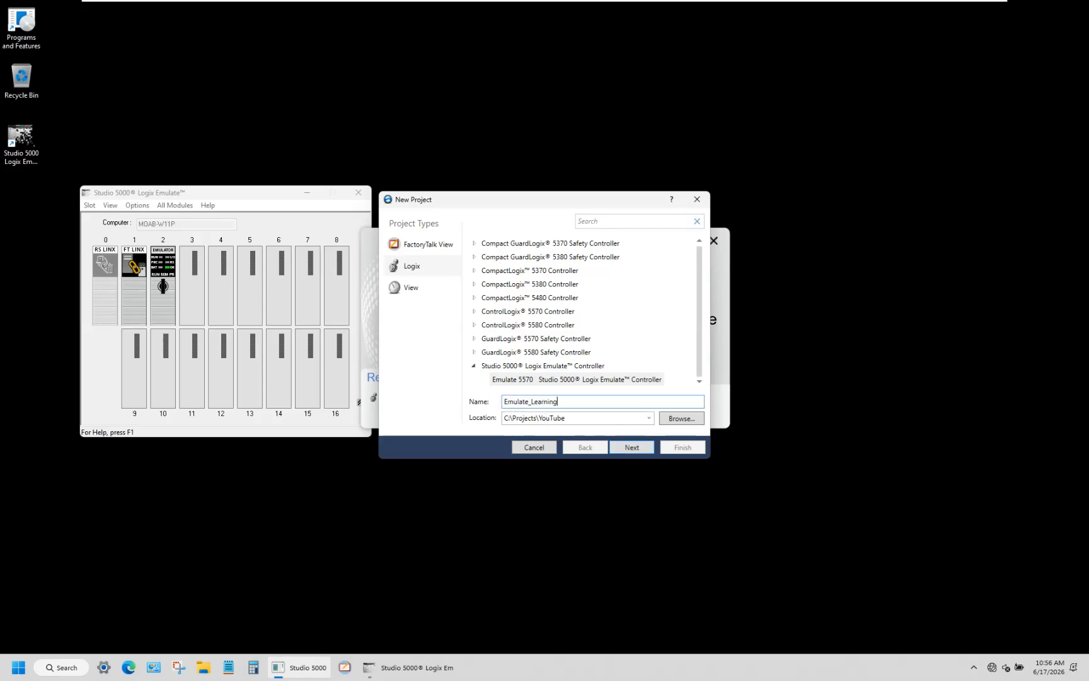
pyautogui.write('_')
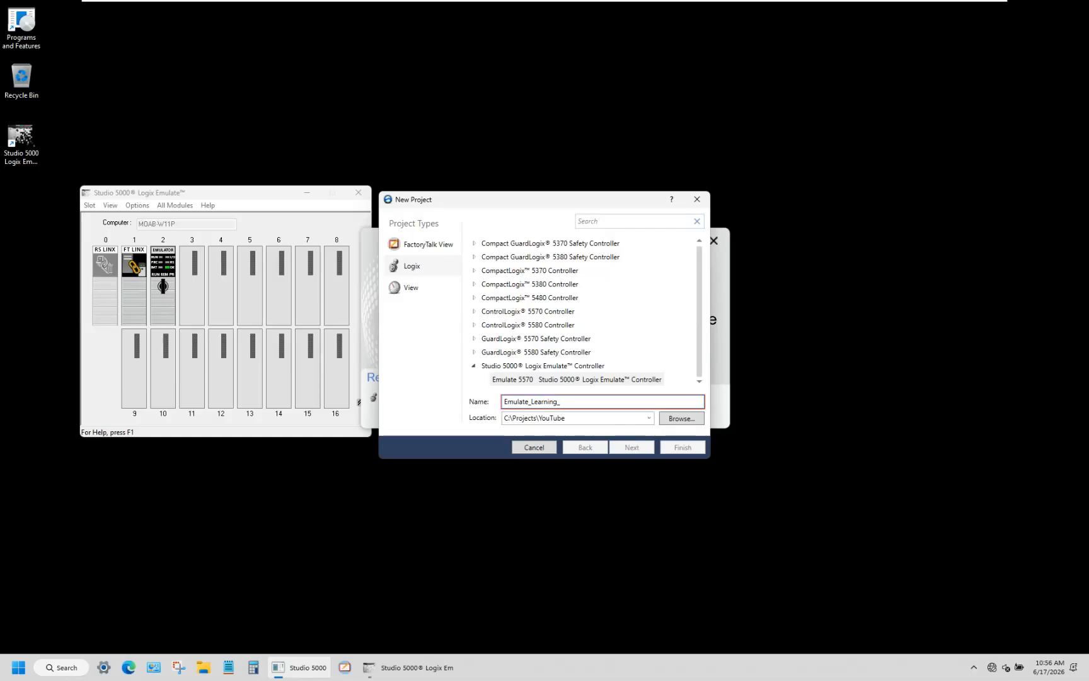
pyautogui.write('v')
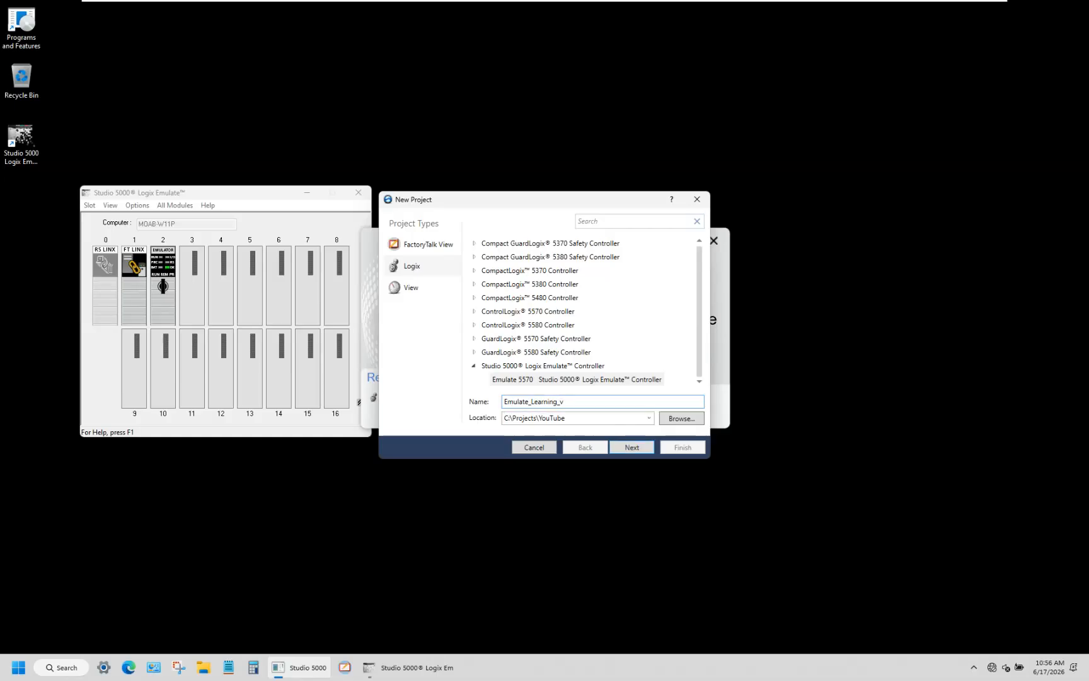
pyautogui.write('36')
pyautogui.click(679, 417)
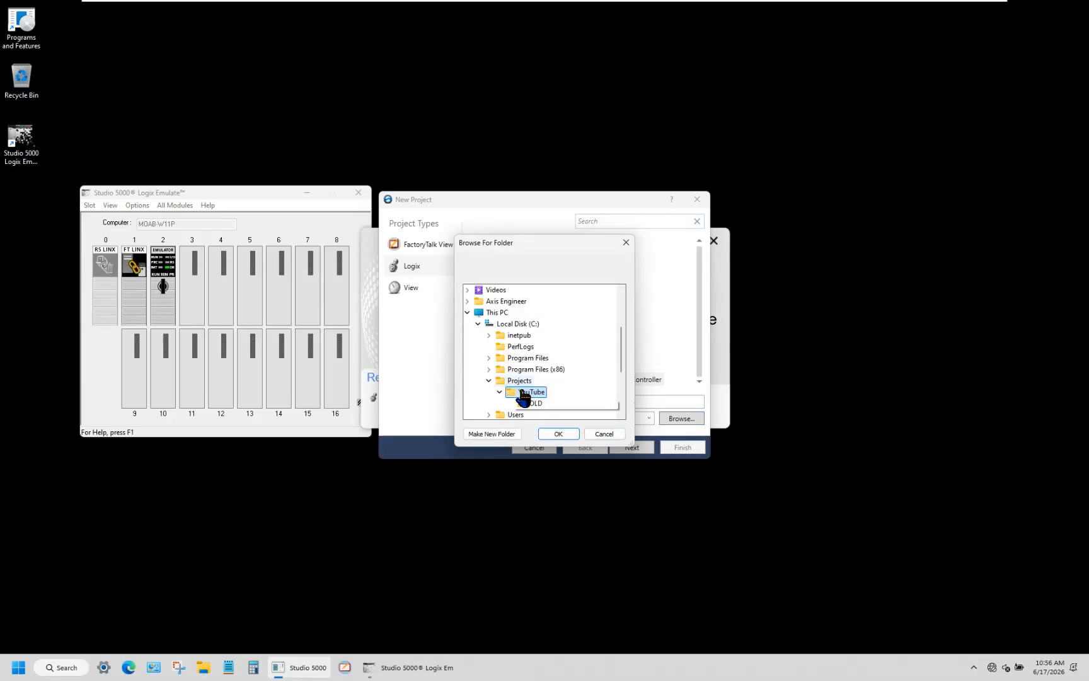
pyautogui.click(559, 433)
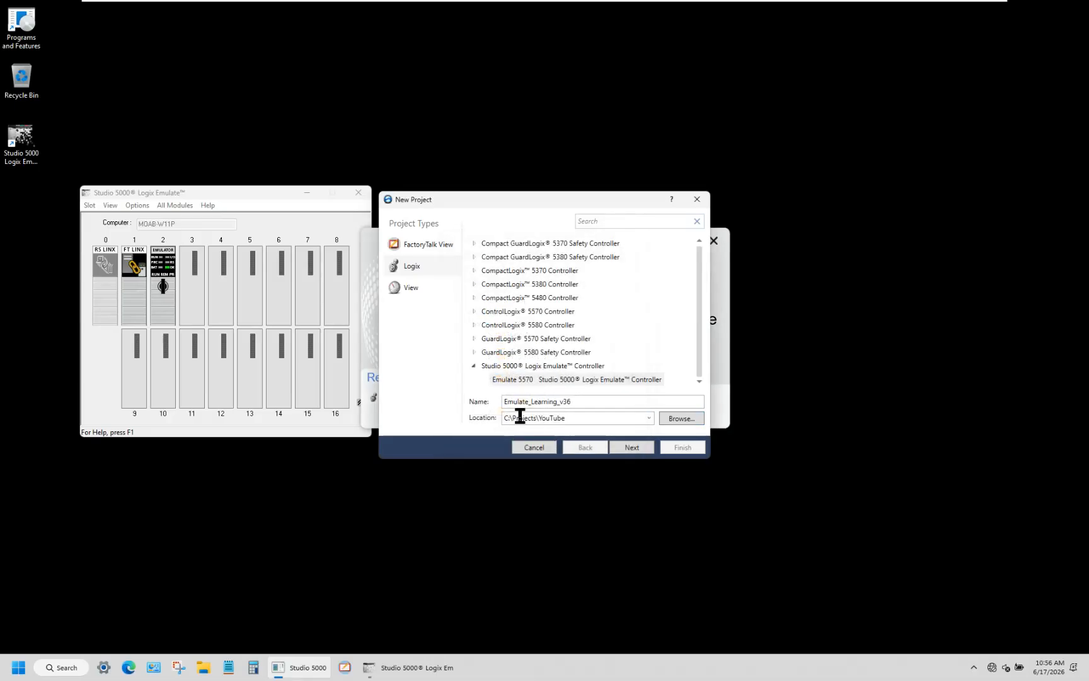
pyautogui.click(609, 418)
pyautogui.click(612, 400)
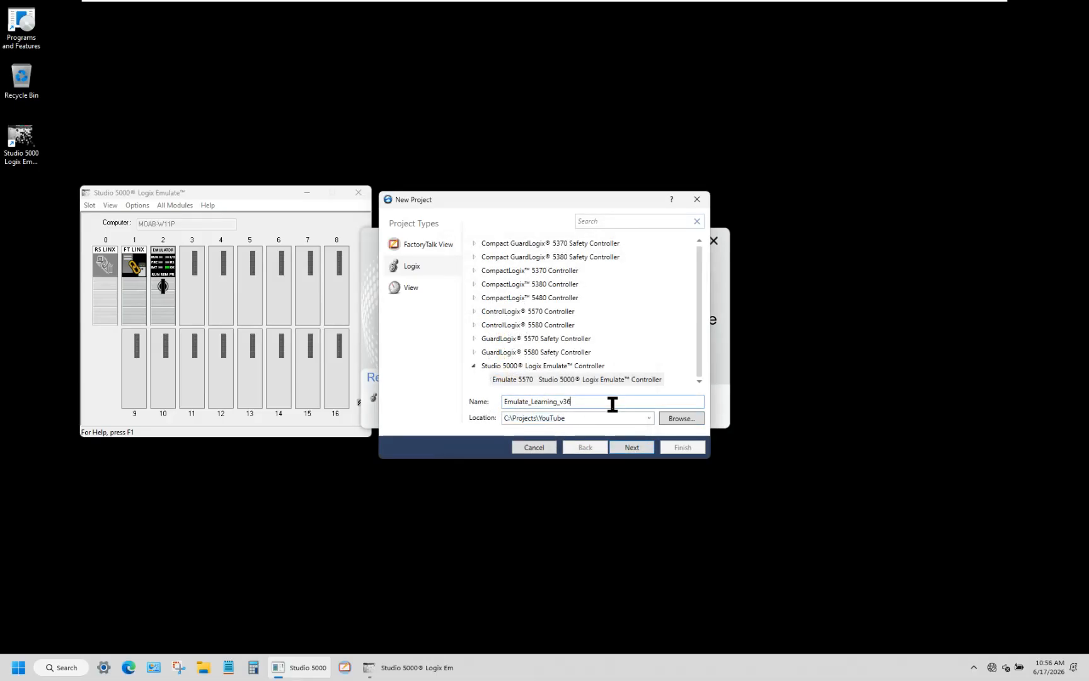
pyautogui.click(631, 447)
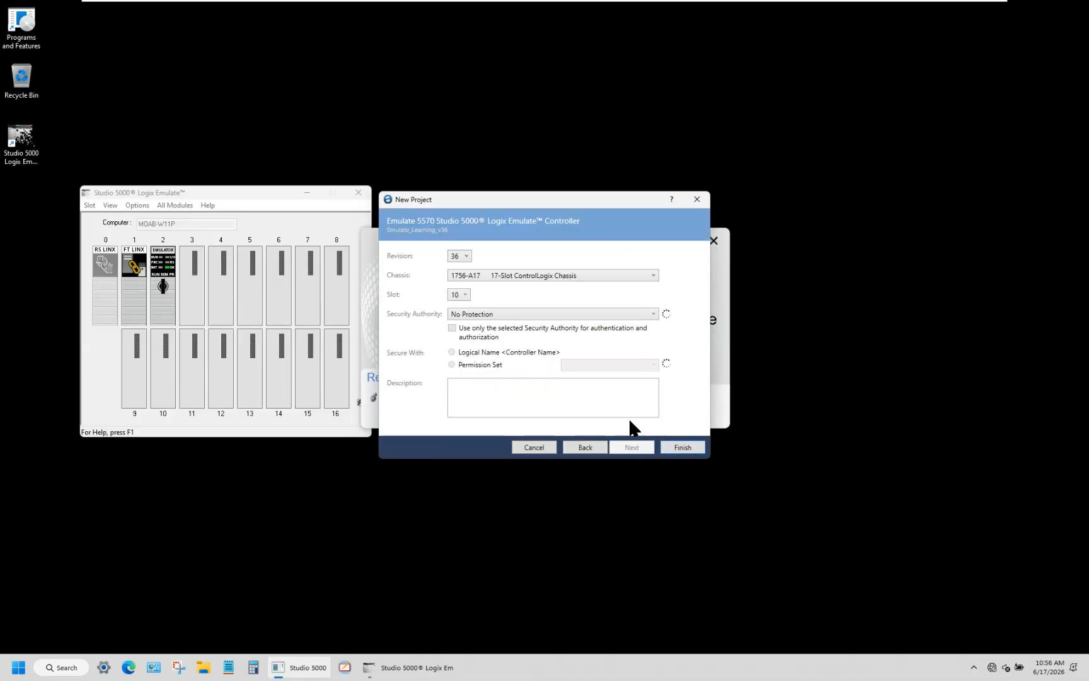
# Create the project with revision 36, the 1756-A17 17-slot ControlLogix chassis, and the controller in slot 2
pyautogui.click(465, 257)
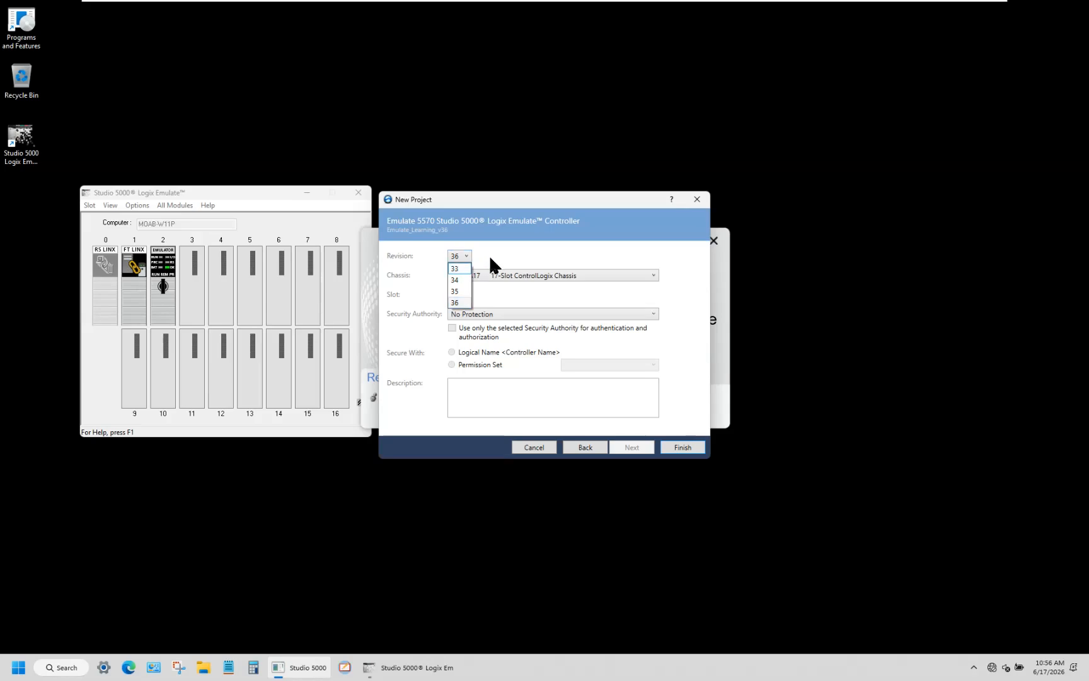
pyautogui.click(489, 255)
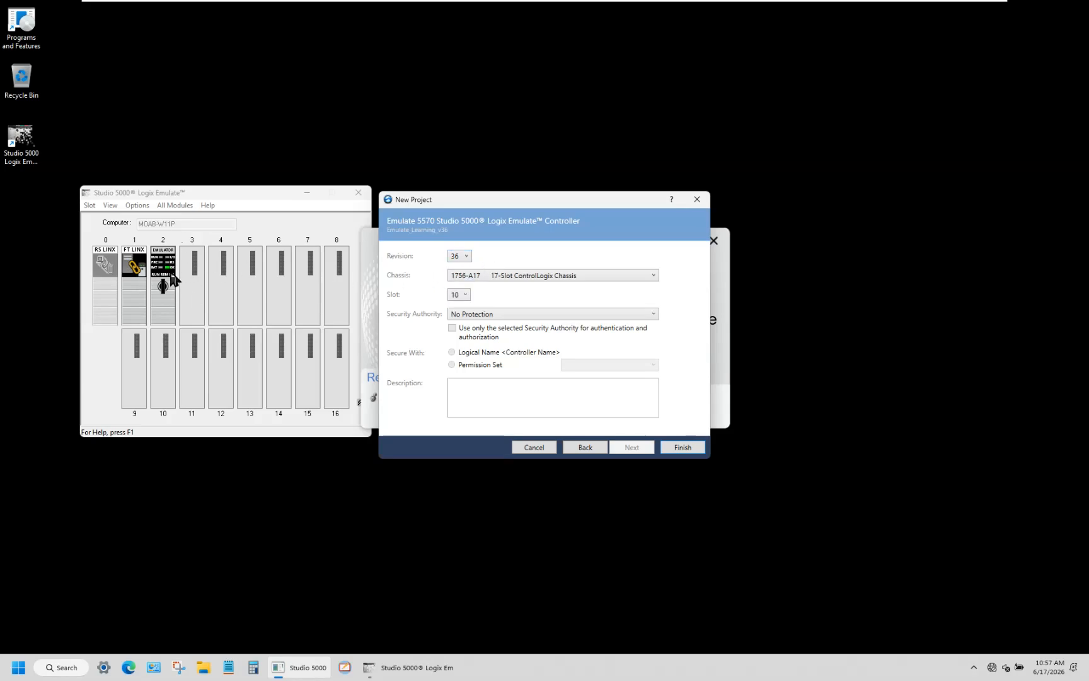
pyautogui.click(549, 277)
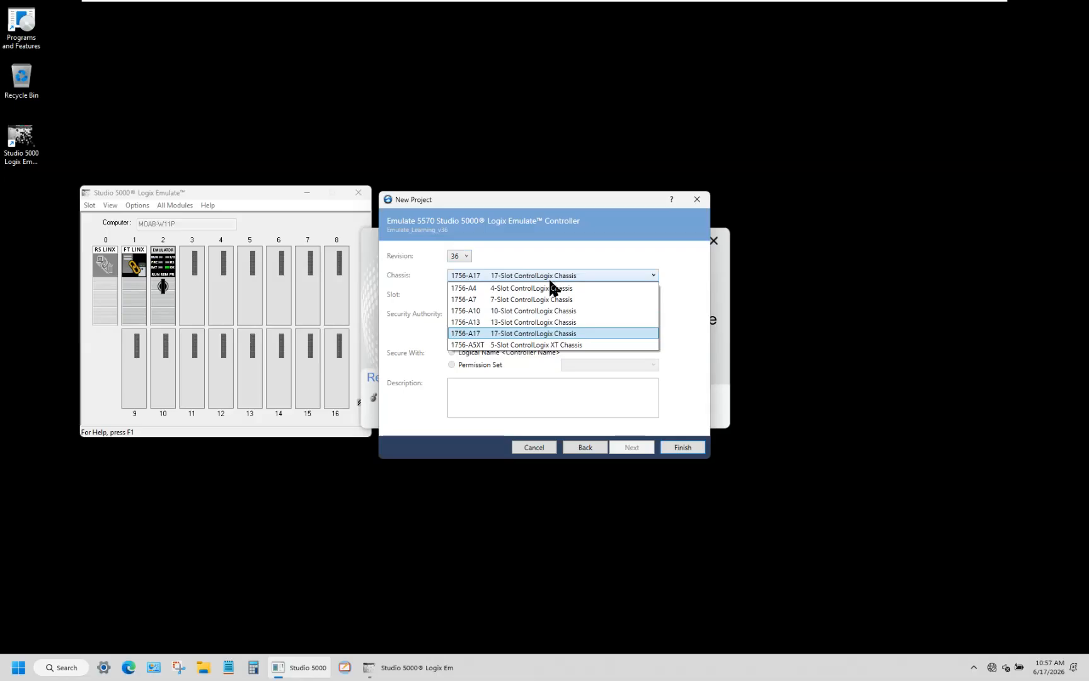
pyautogui.click(535, 333)
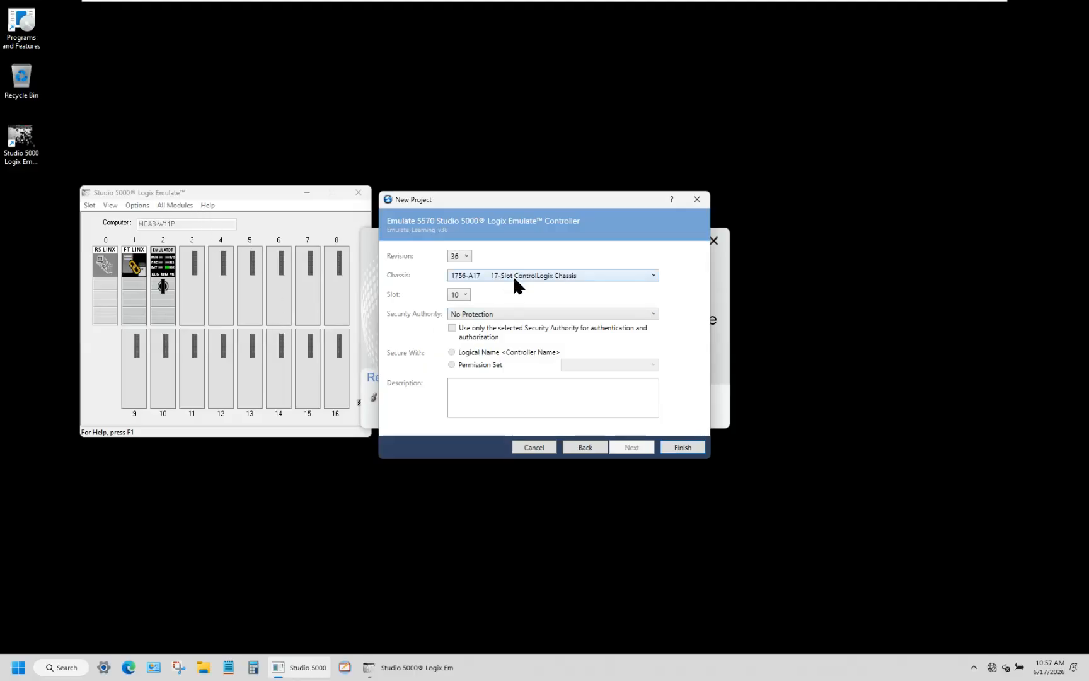
pyautogui.click(460, 295)
pyautogui.click(455, 328)
pyautogui.click(687, 450)
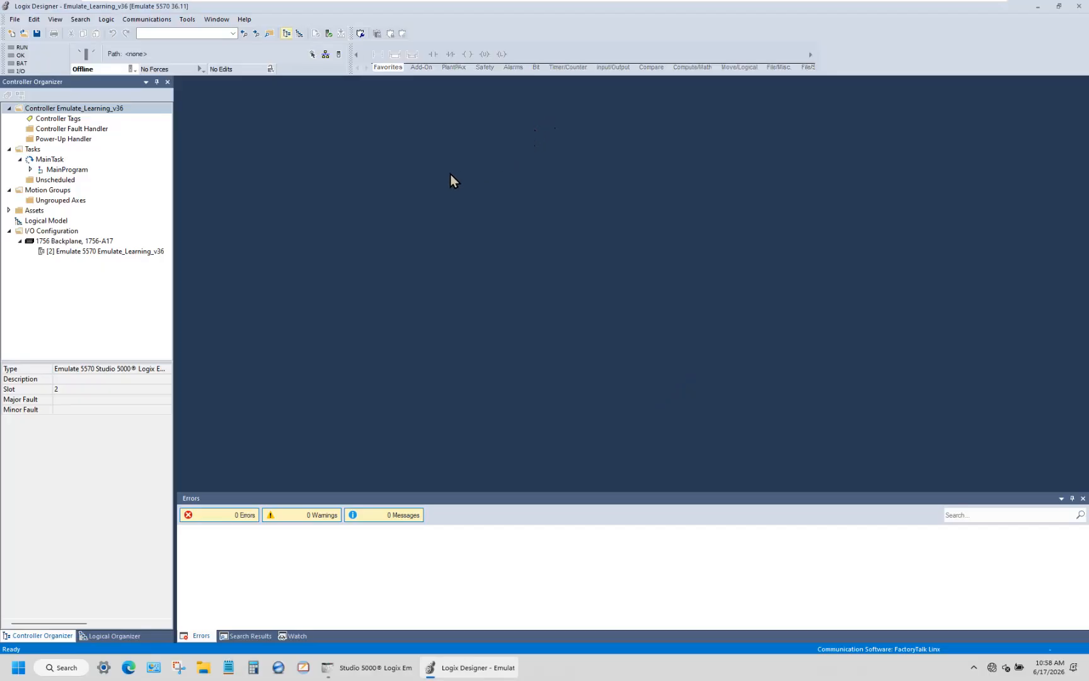
# Open the MainRoutine ladder diagram under MainProgram in MainTask
pyautogui.click(66, 171)
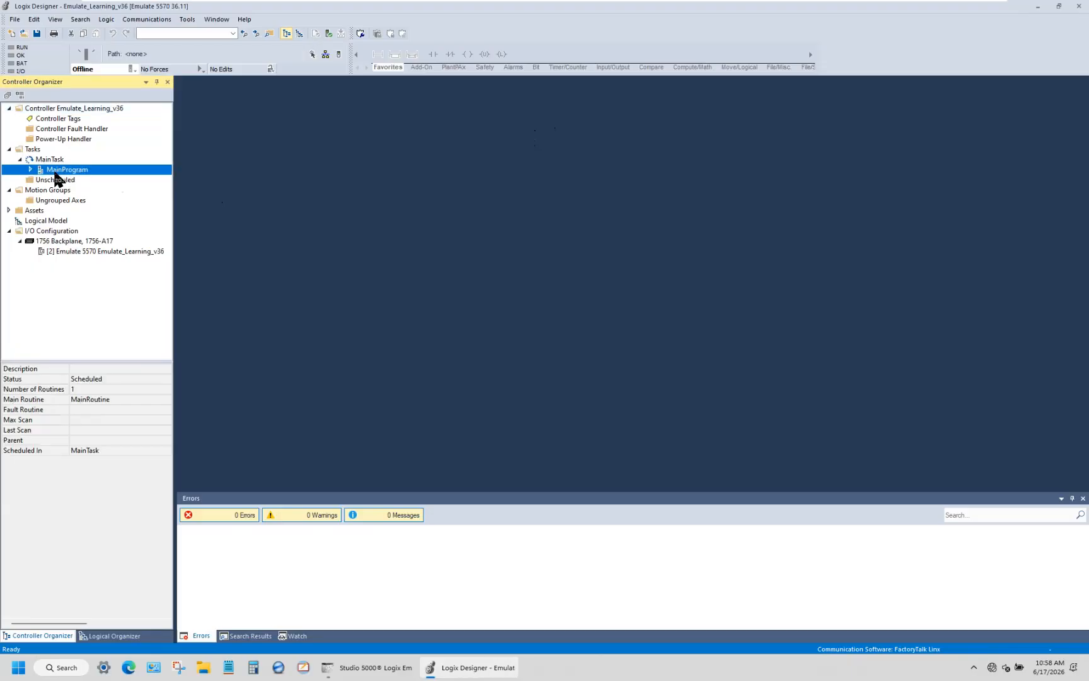
pyautogui.click(31, 170)
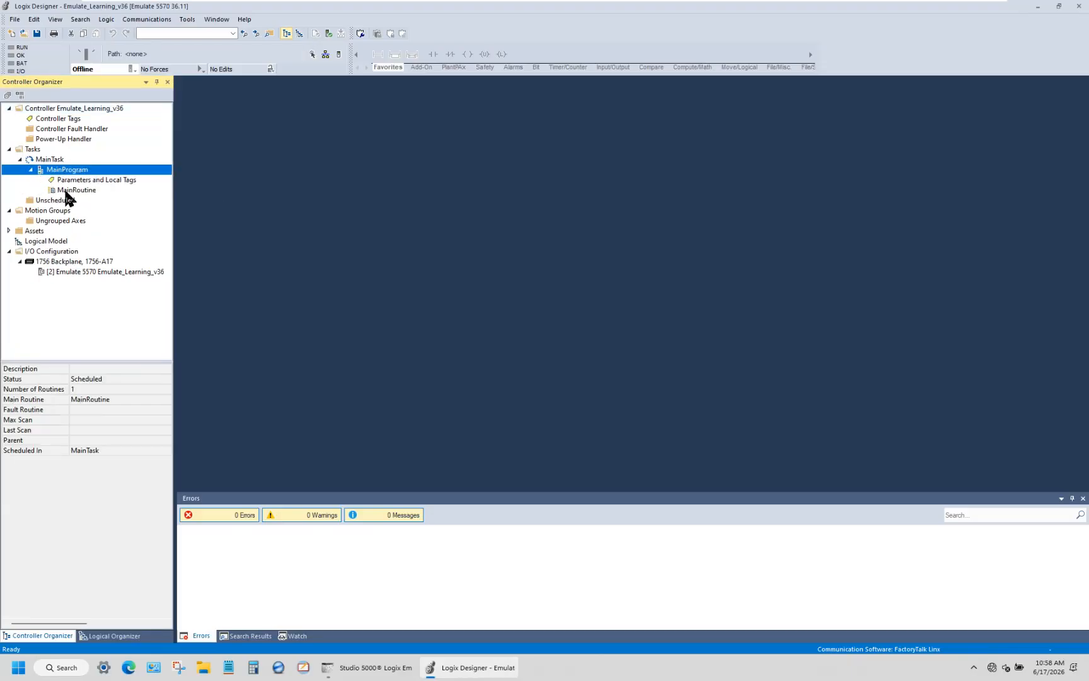
pyautogui.doubleClick(65, 189)
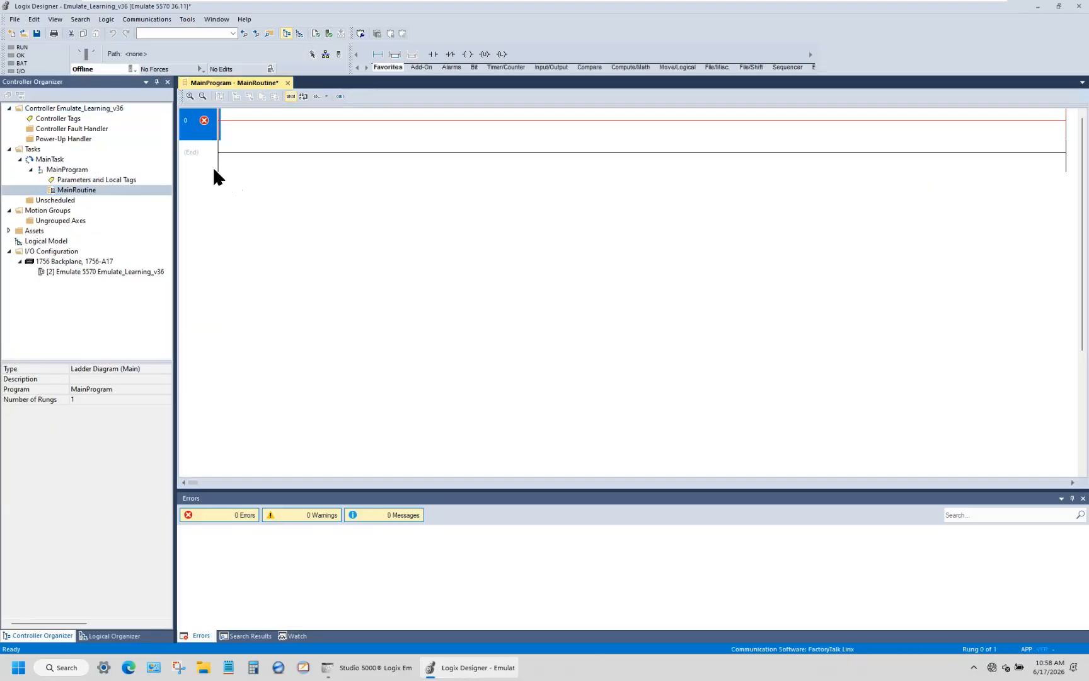
# Enter a NOP instruction on rung 0 of MainRoutine
pyautogui.hotkey('ctrl', 'r')
pyautogui.click(209, 132)
pyautogui.press('Return')
pyautogui.write('nop')
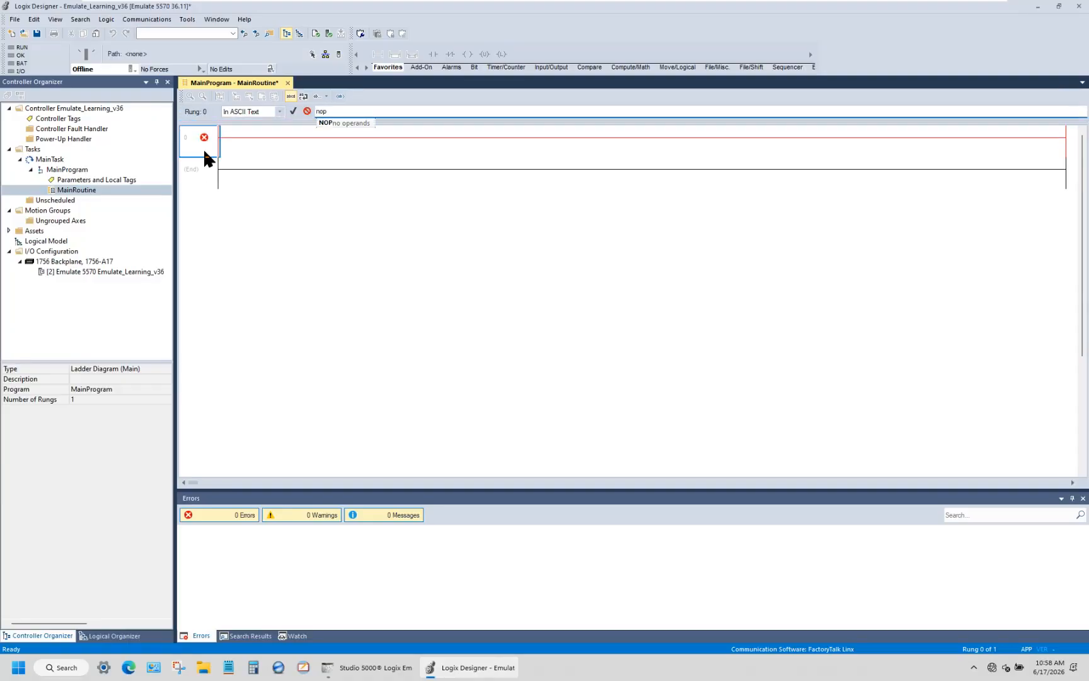
pyautogui.press('Return')
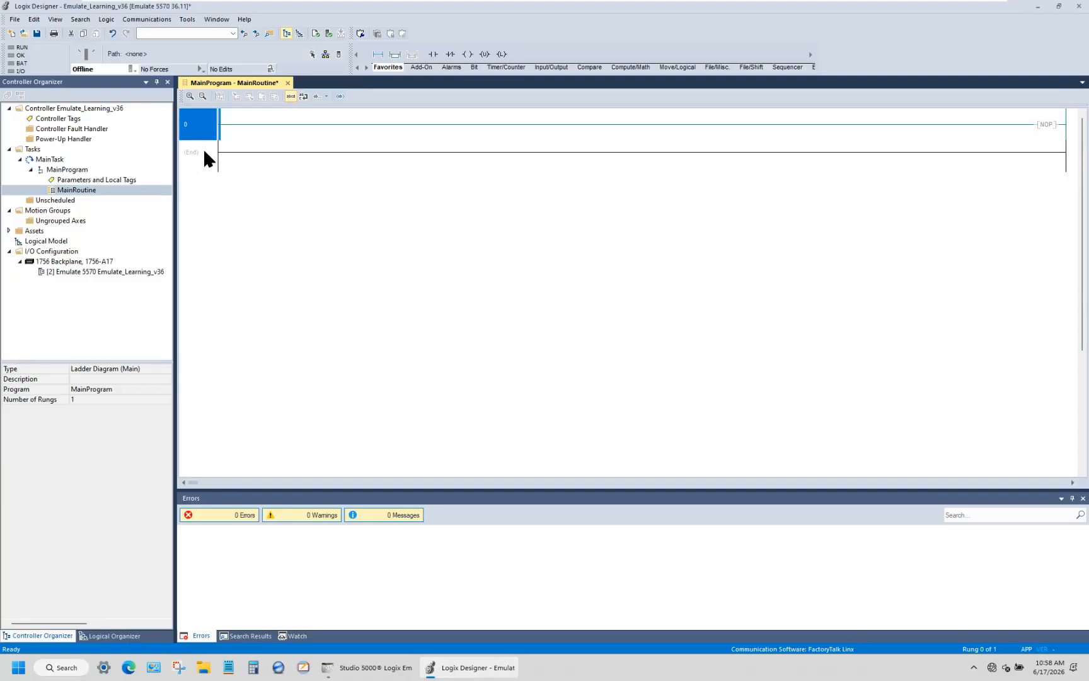
pyautogui.doubleClick(201, 132)
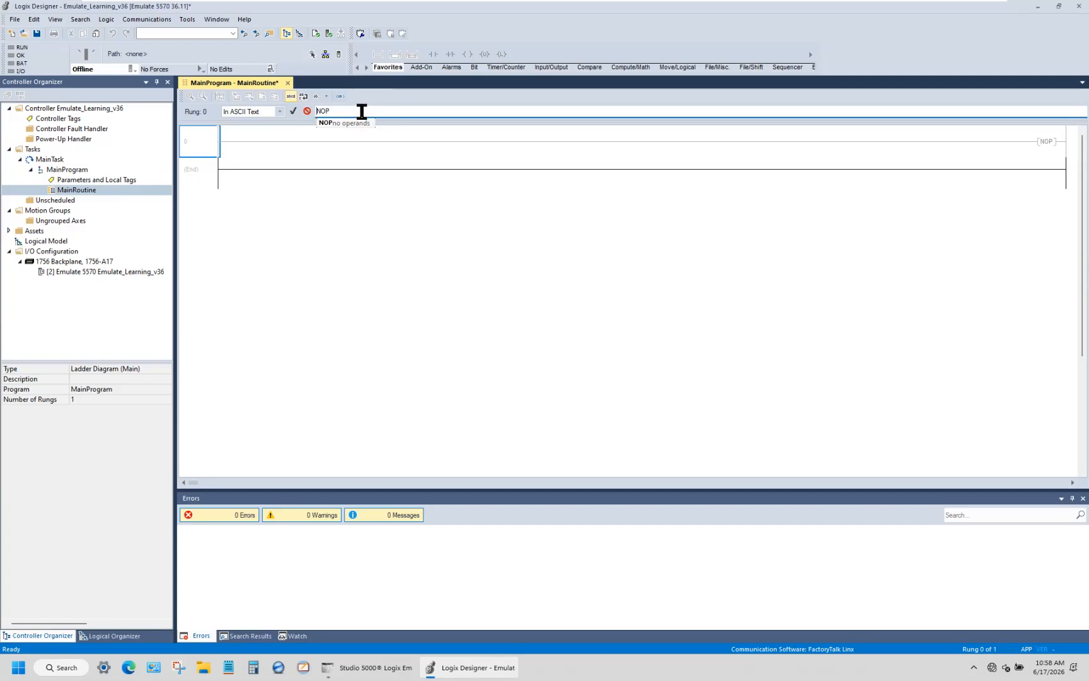
pyautogui.moveTo(362, 111); pyautogui.dragTo(311, 111)
pyautogui.click(204, 145)
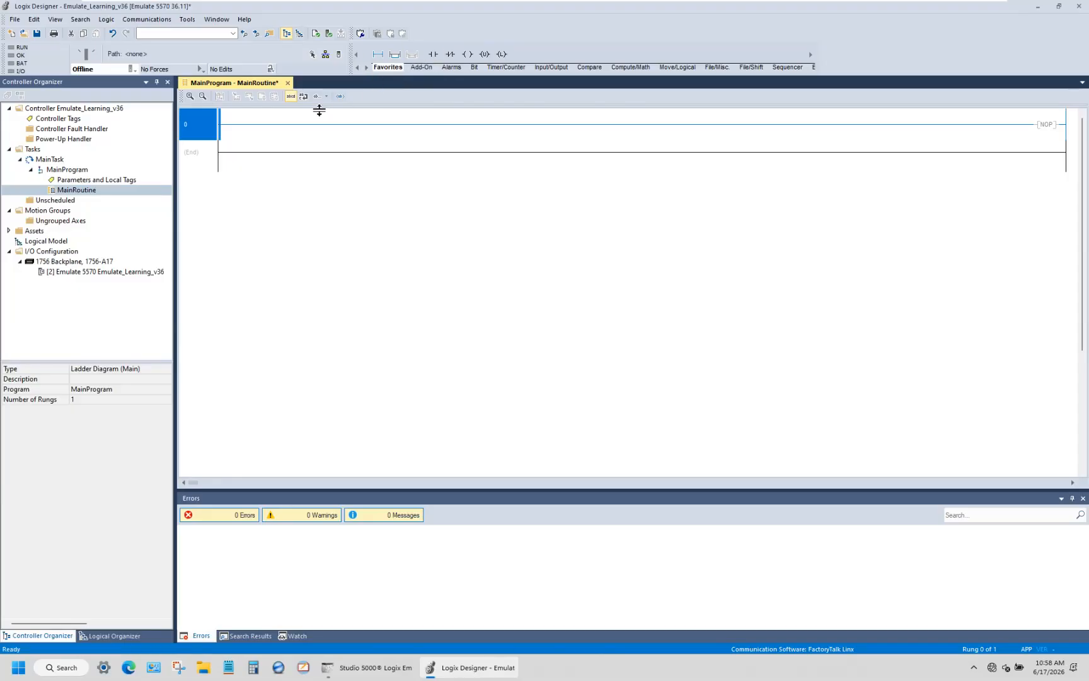
# Delete rung 0 containing the NOP instruction from MainRoutine
pyautogui.click(201, 165)
pyautogui.click(201, 131)
pyautogui.press('Delete')
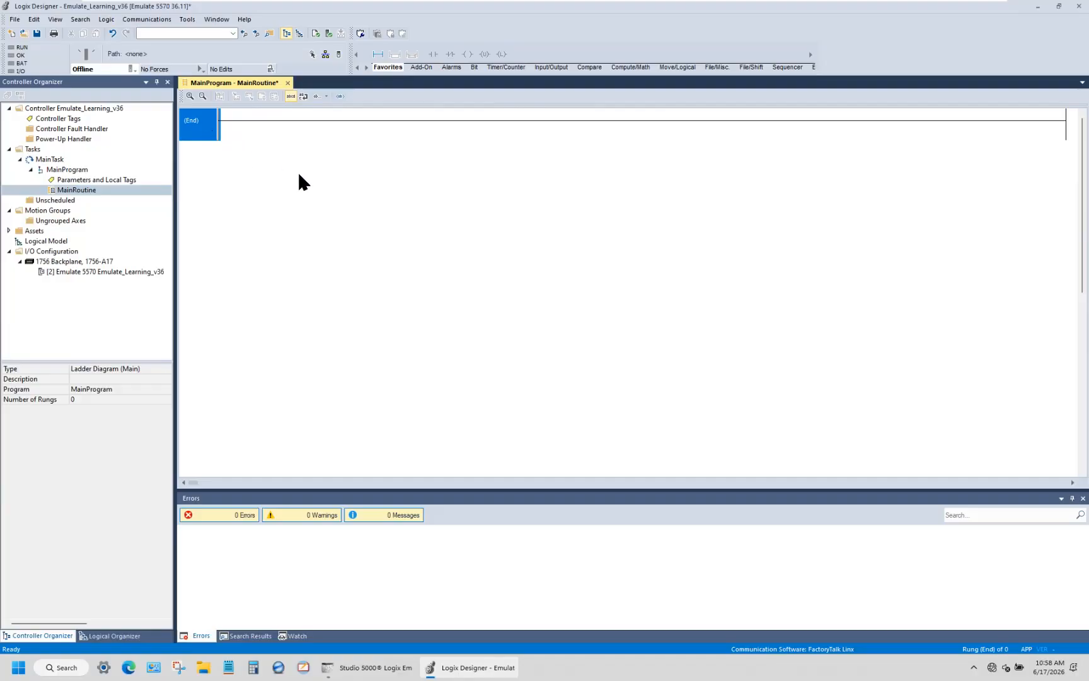
# Set the project path to the R36 emulator in slot 02 of the 1789-A17 backplane and download the project to it
pyautogui.click(147, 19)
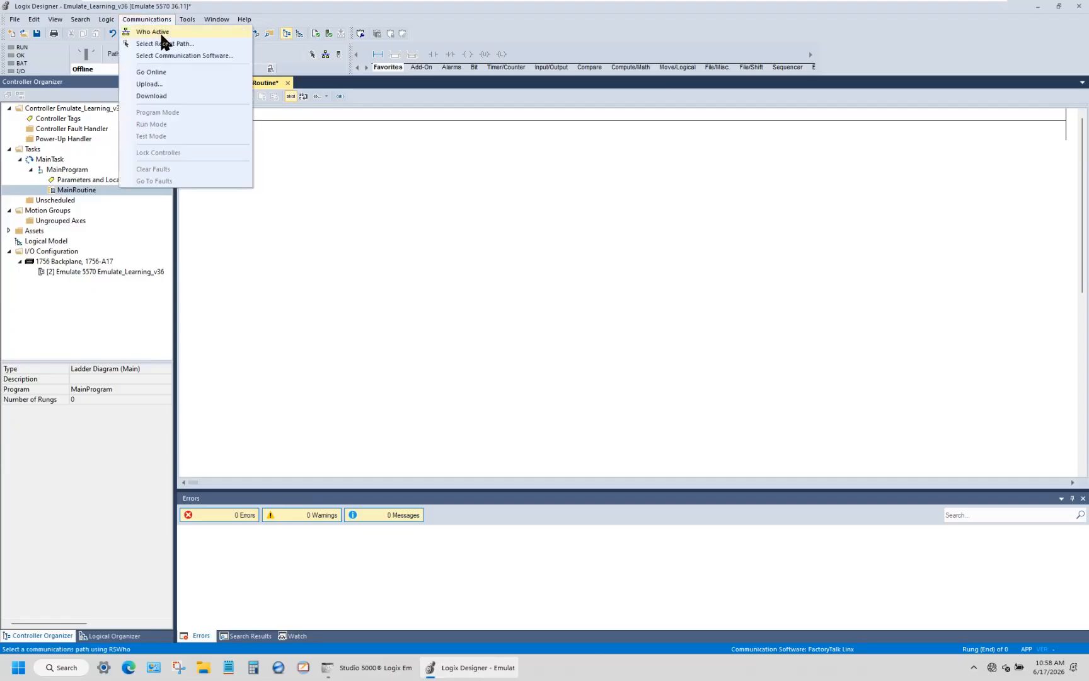
pyautogui.click(159, 33)
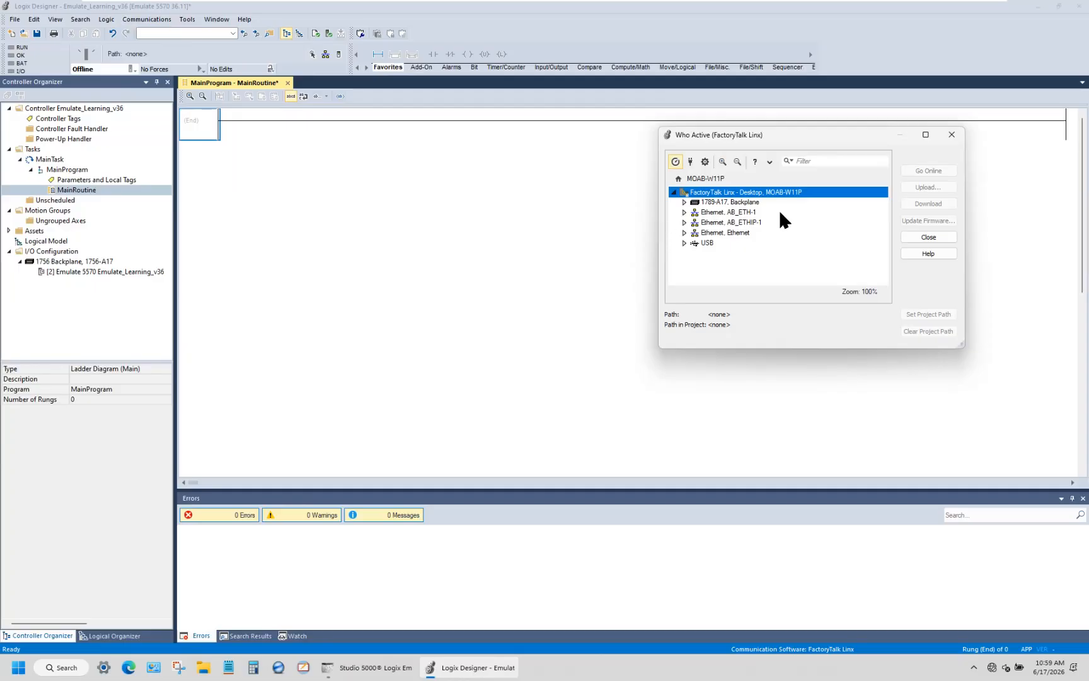
pyautogui.click(723, 205)
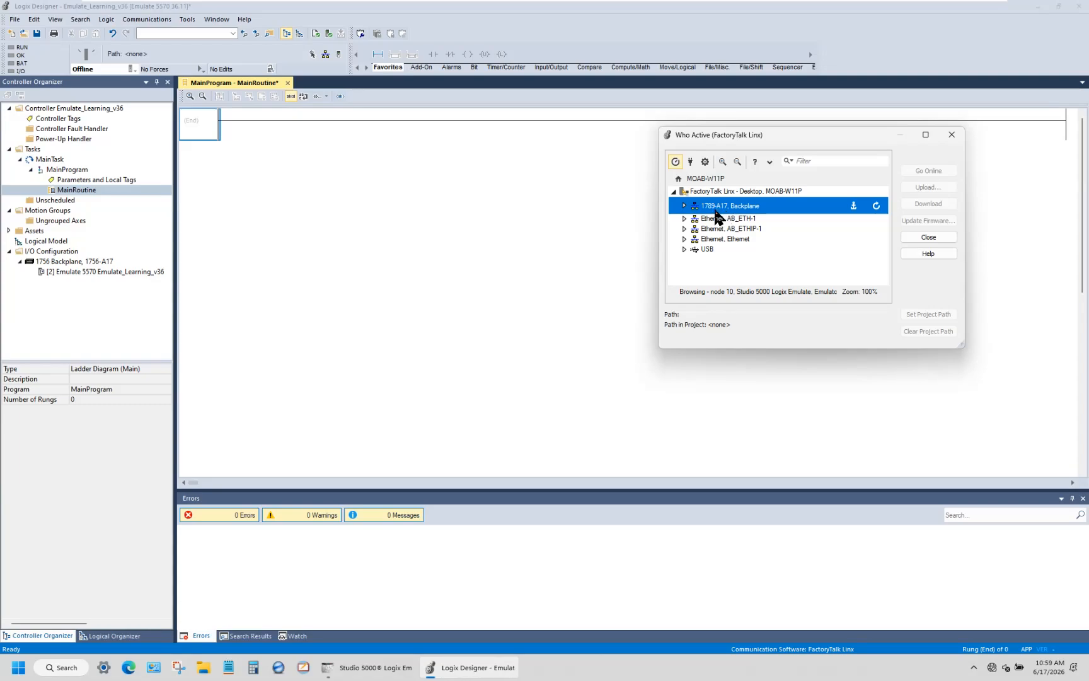
pyautogui.click(683, 207)
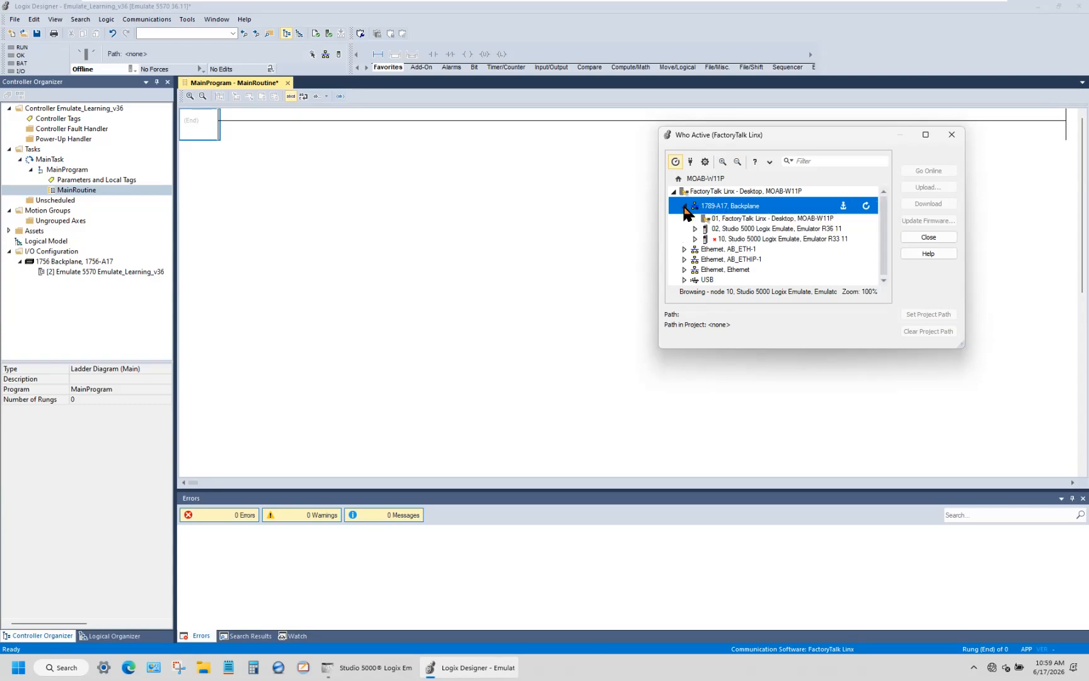
pyautogui.click(739, 230)
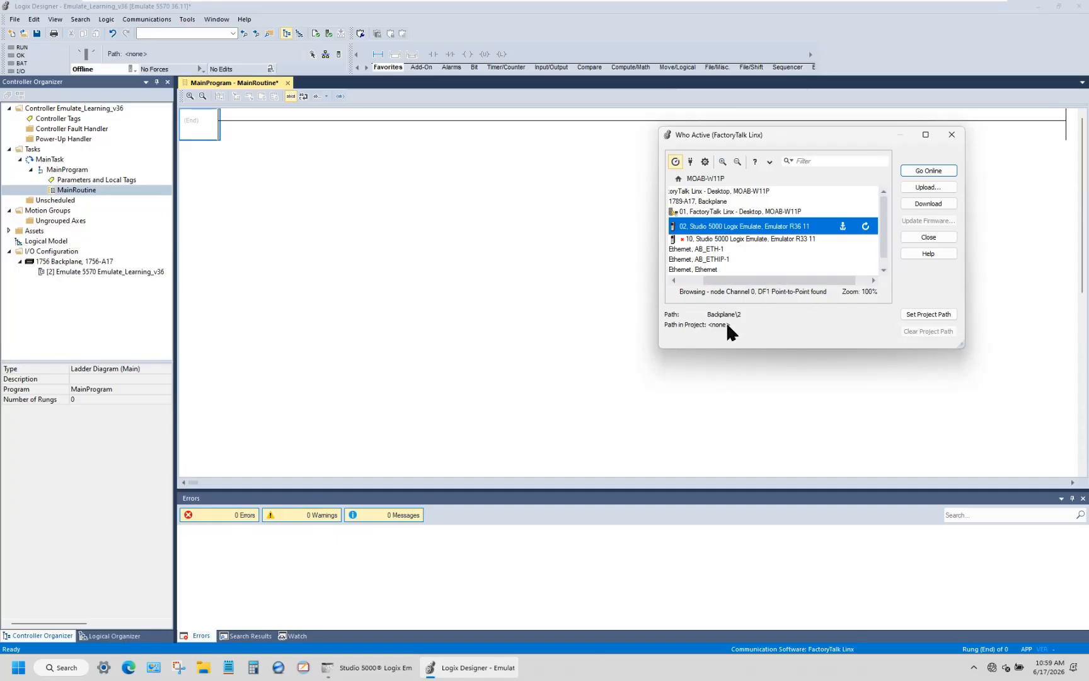
pyautogui.click(935, 313)
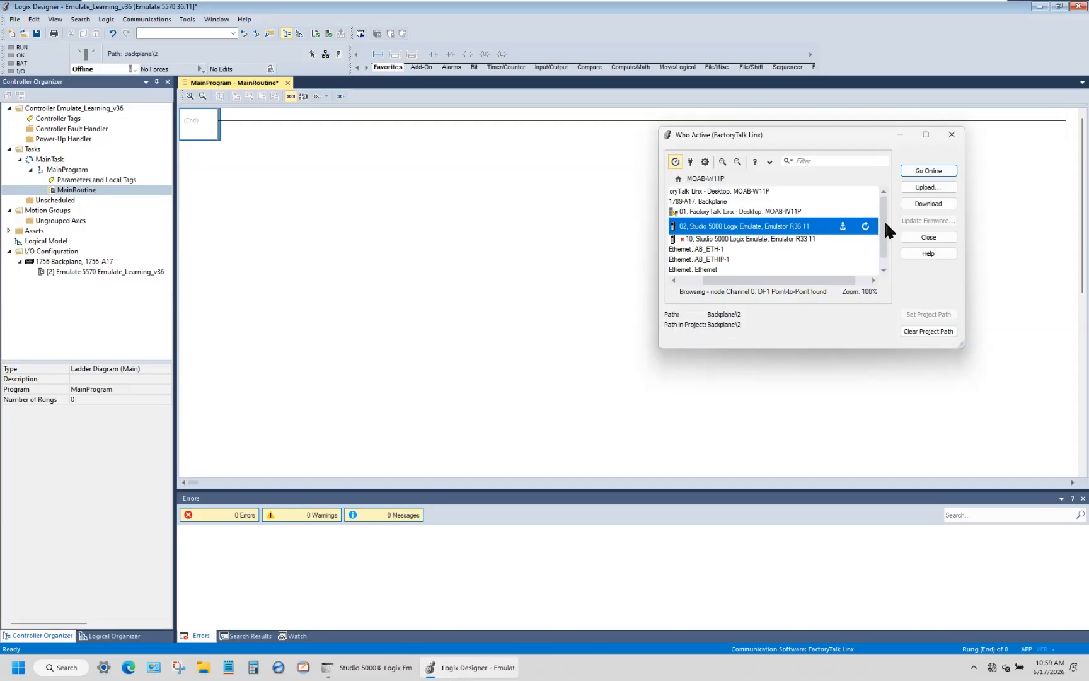
pyautogui.click(937, 208)
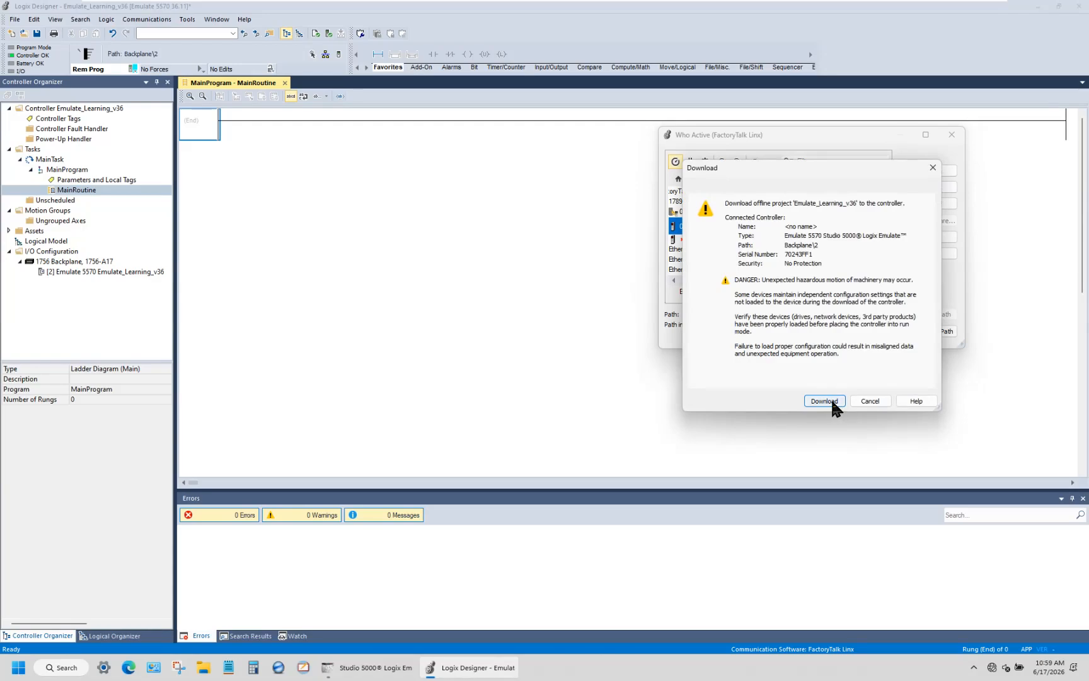
pyautogui.click(832, 402)
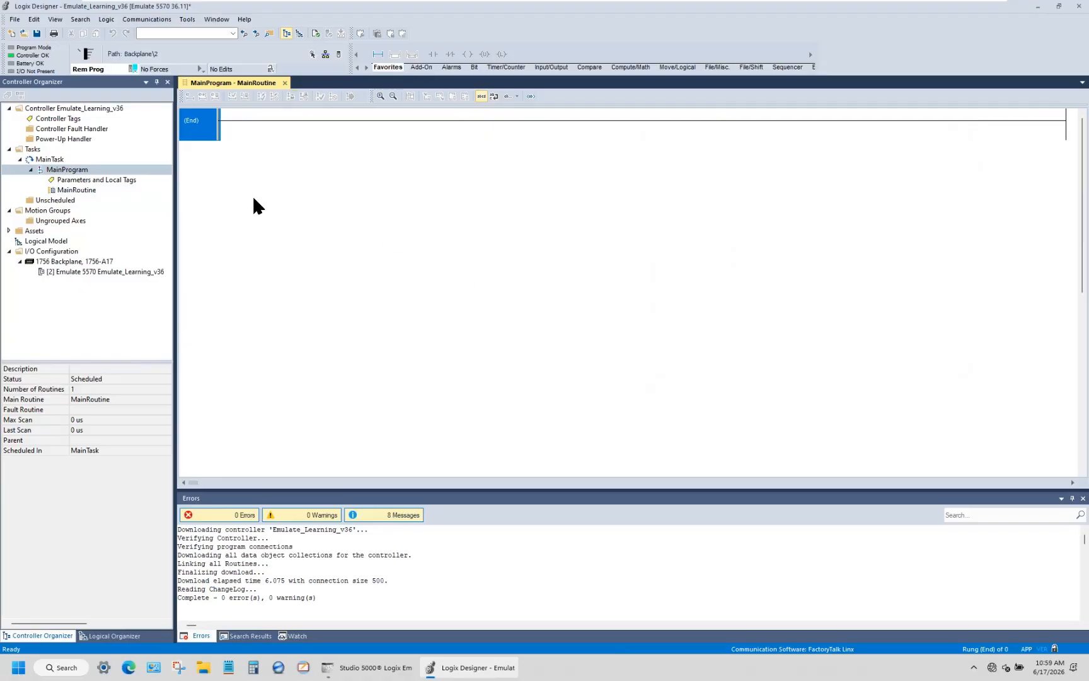
# Change the controller mode to Remote Run and take the project offline
pyautogui.click(136, 69)
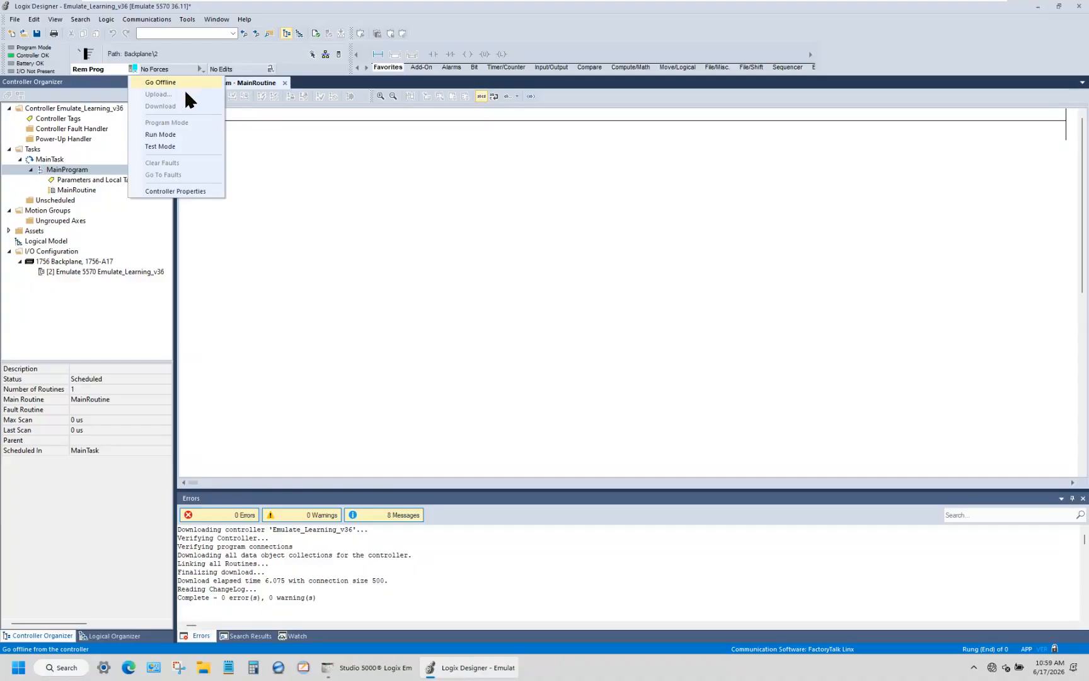
pyautogui.click(172, 134)
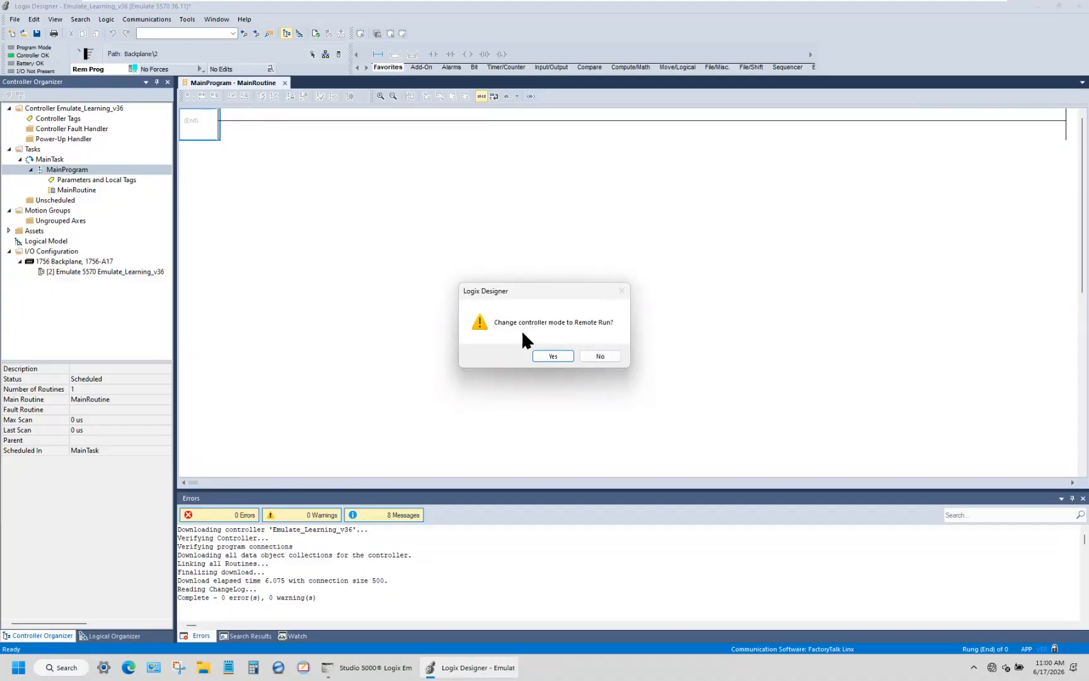
pyautogui.click(552, 357)
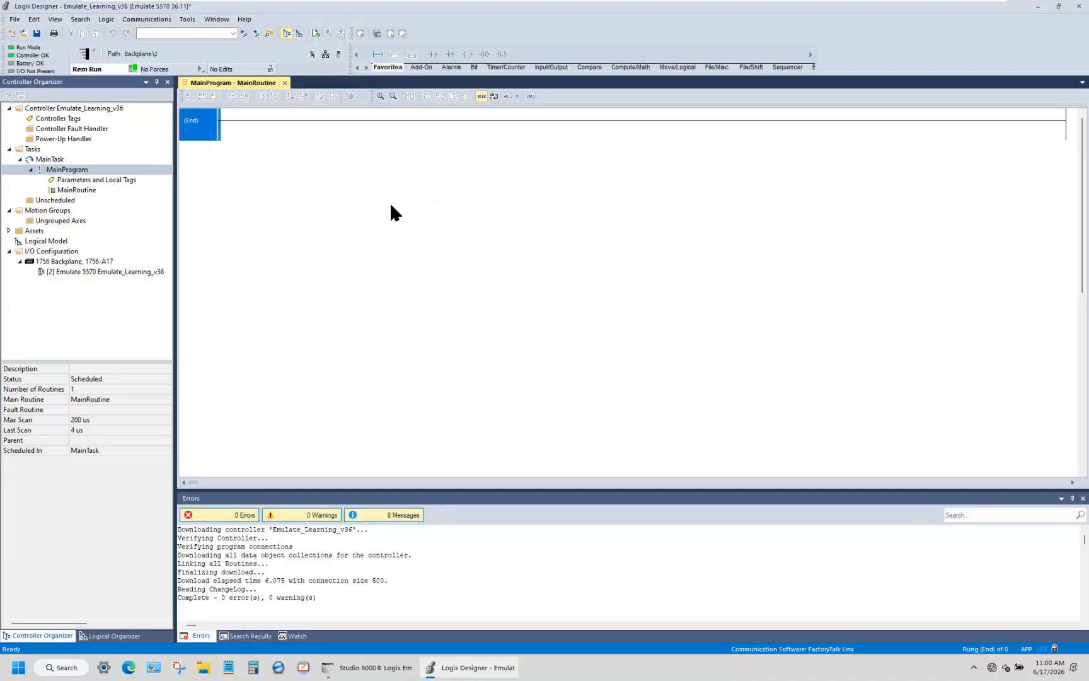
pyautogui.click(153, 19)
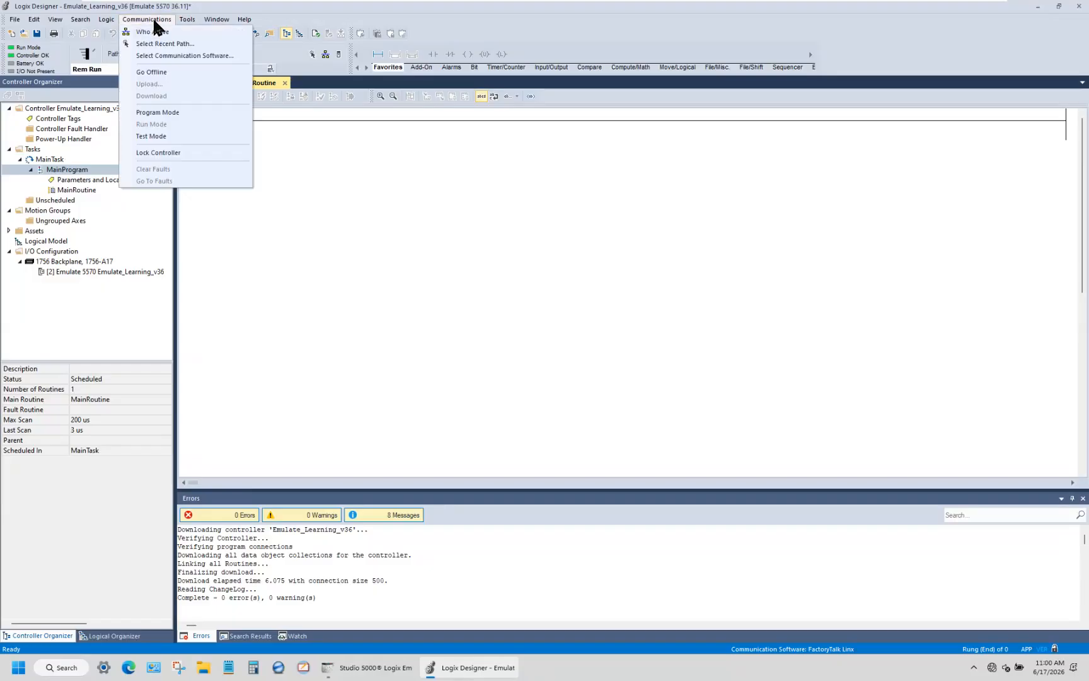
pyautogui.click(163, 75)
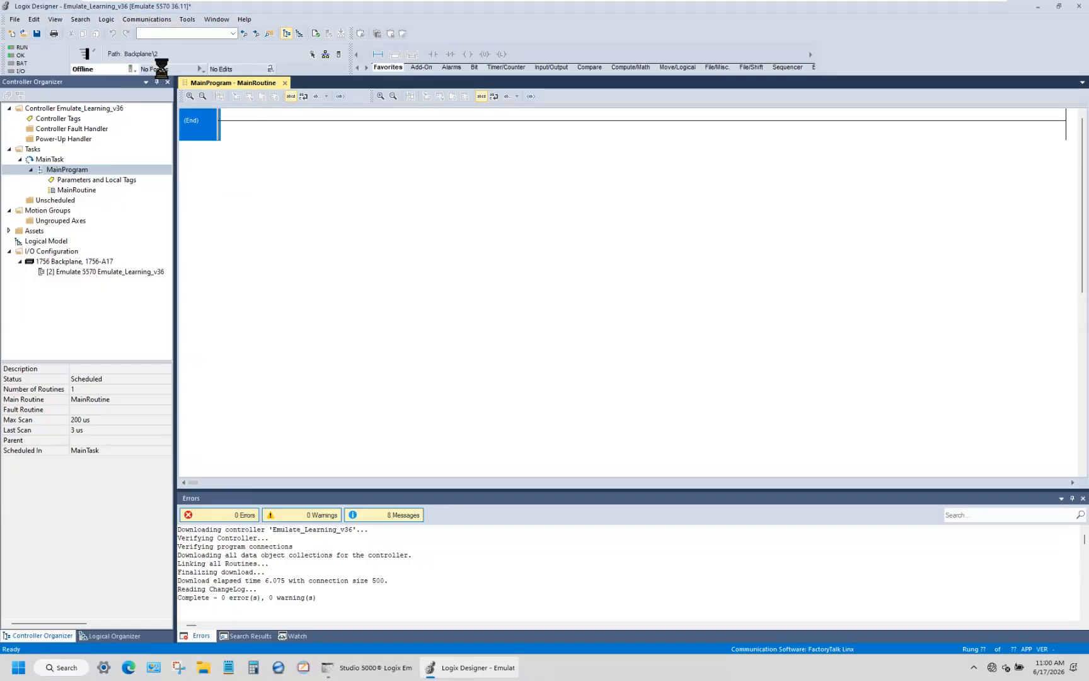